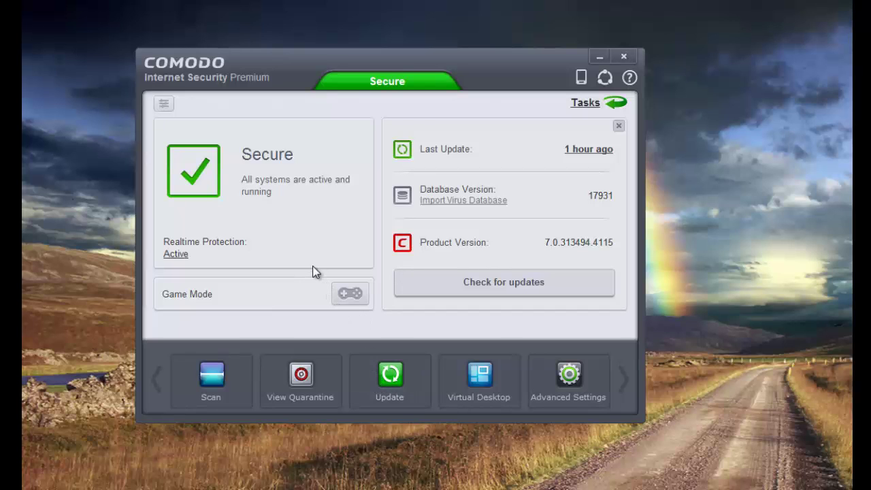
- Browse the task list, return home, and check the update shortcut's context menu
click(576, 103)
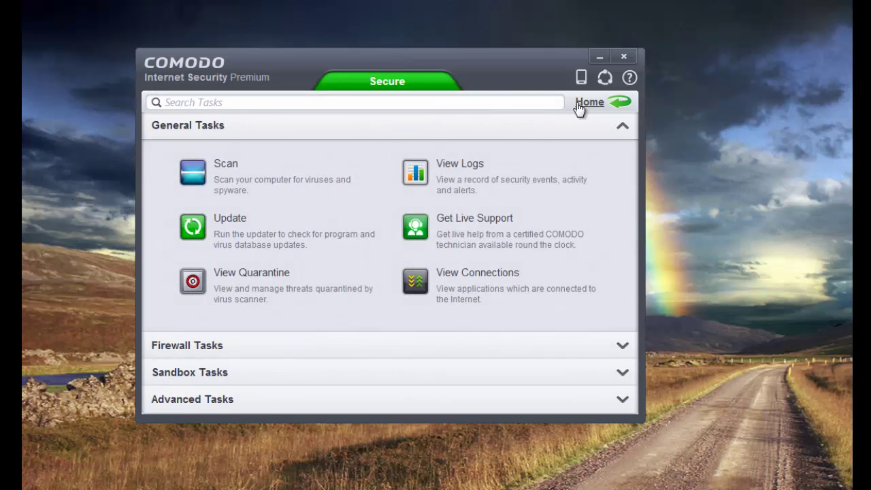
click(575, 103)
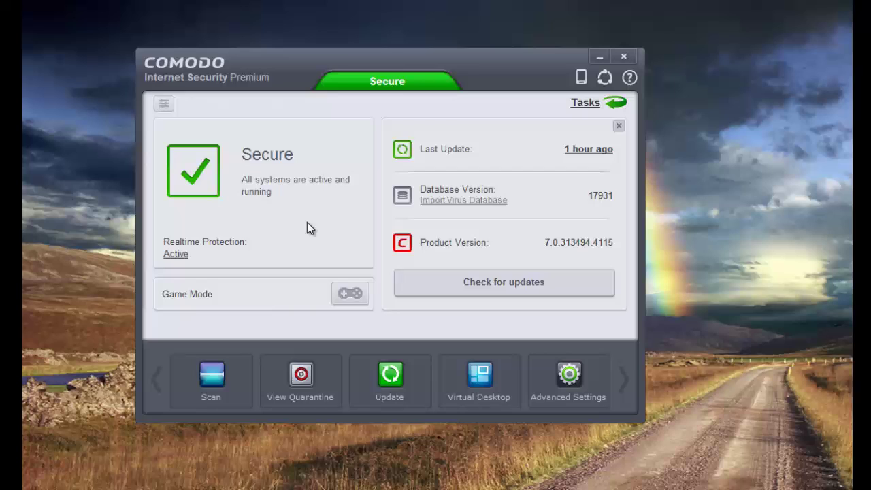
right_click(381, 380)
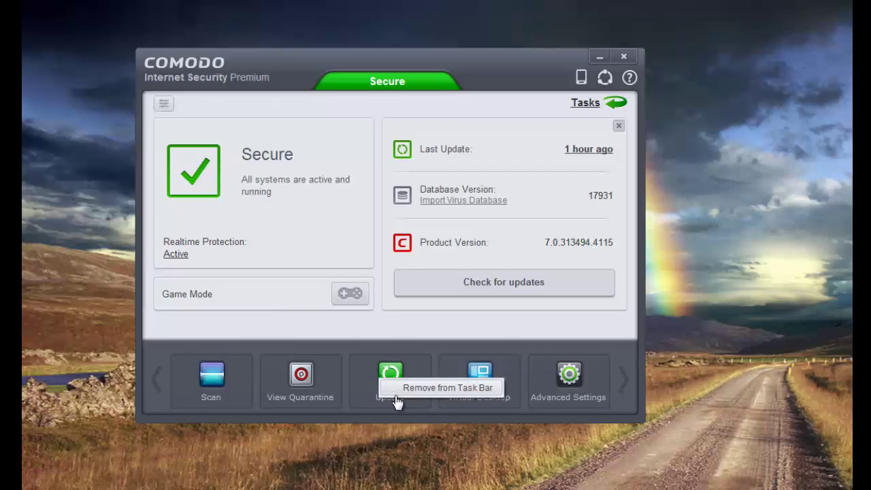
click(367, 333)
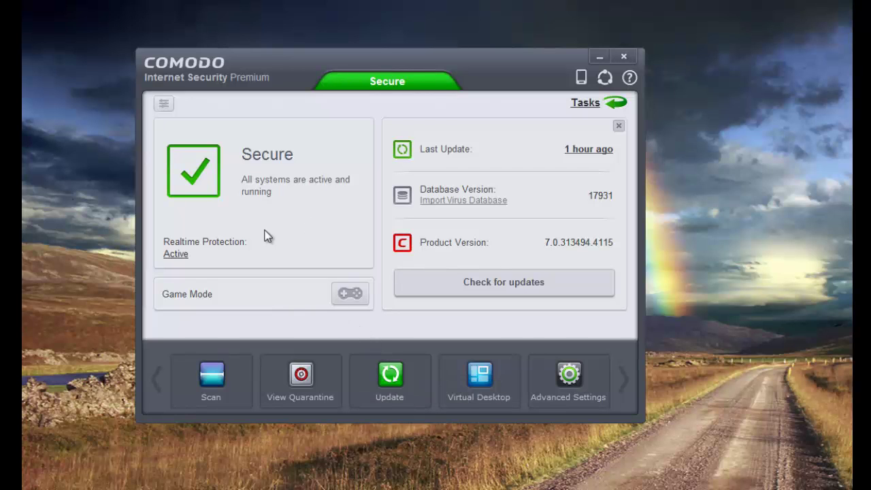
- Reopen the task list, view the logs task's pin options, and go back home
click(611, 103)
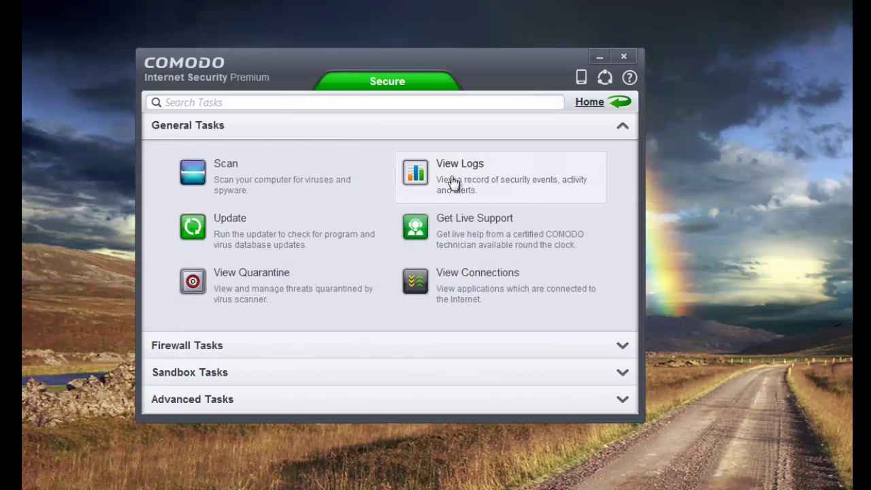
right_click(452, 182)
click(606, 103)
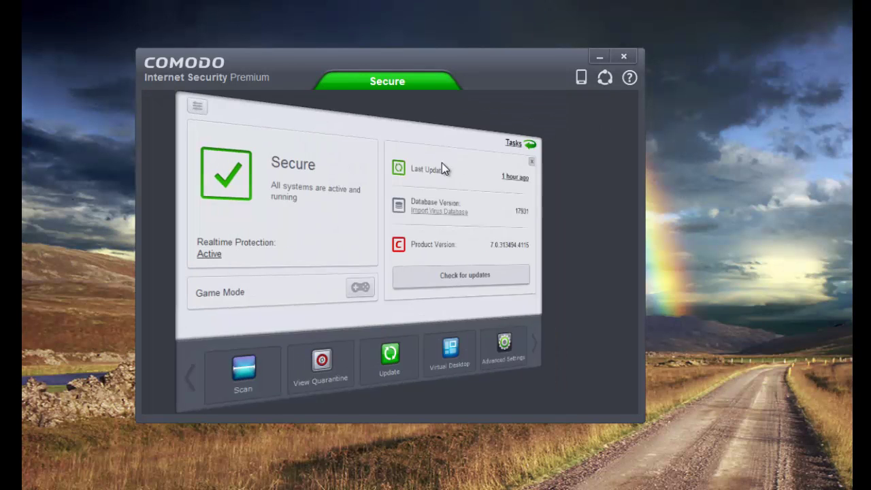
click(169, 104)
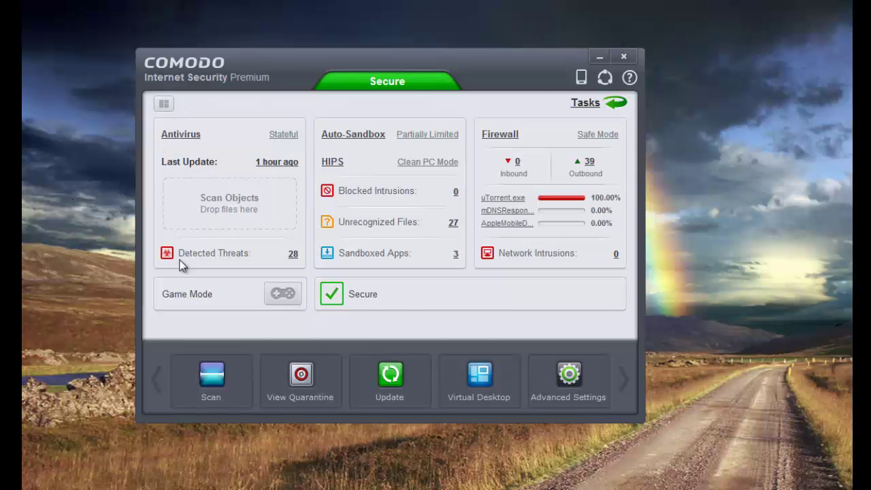
click(164, 105)
click(164, 105)
click(279, 135)
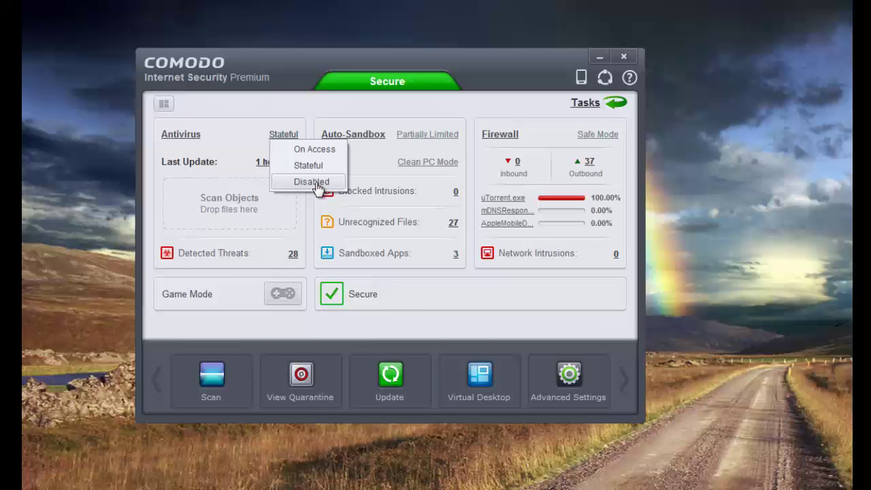
click(308, 165)
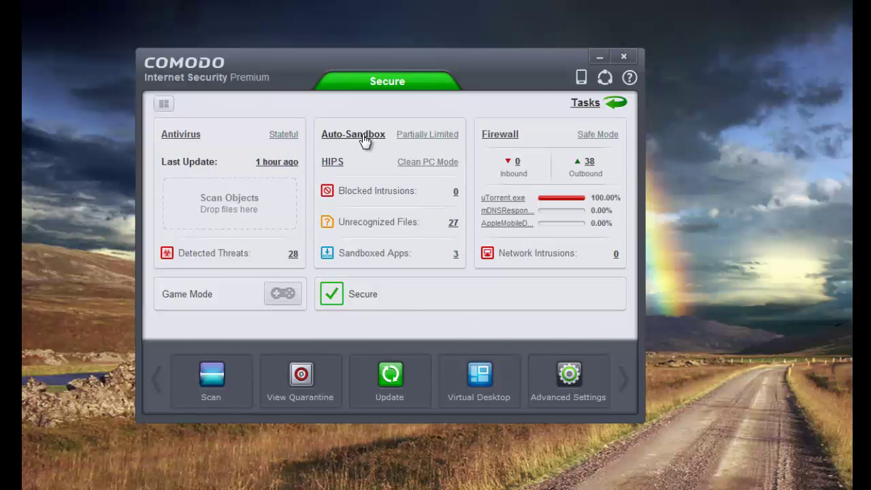
click(421, 135)
- Apply Classic Theme in Advanced Settings, then switch the main window to the simple view
click(568, 373)
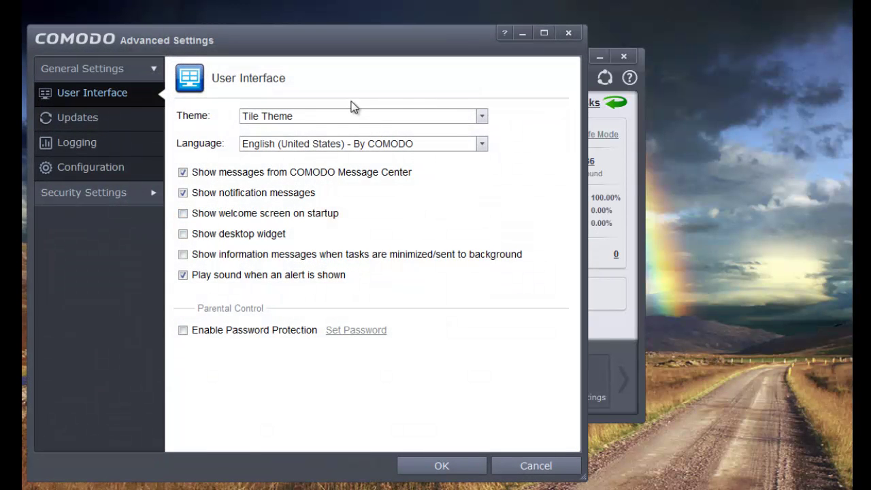
click(336, 116)
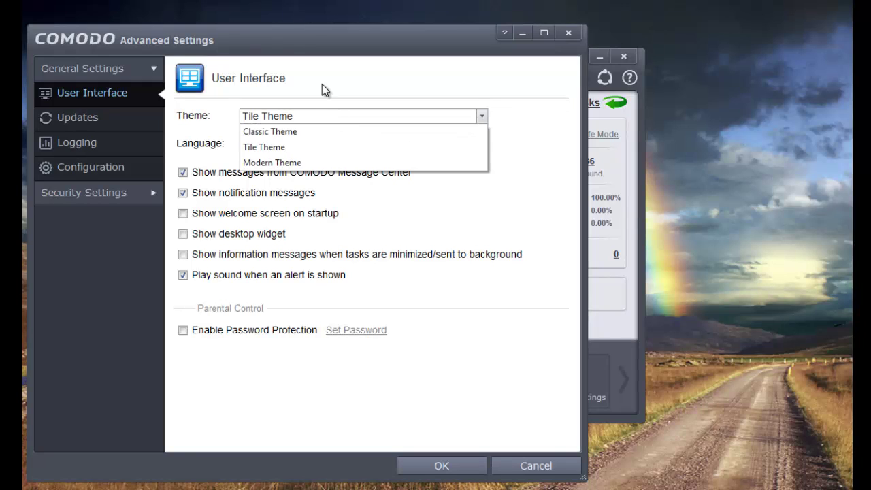
click(312, 133)
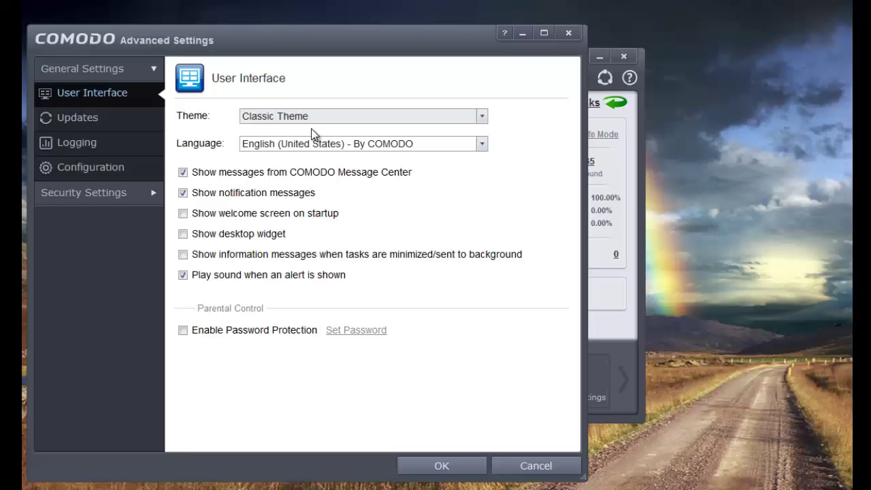
click(442, 469)
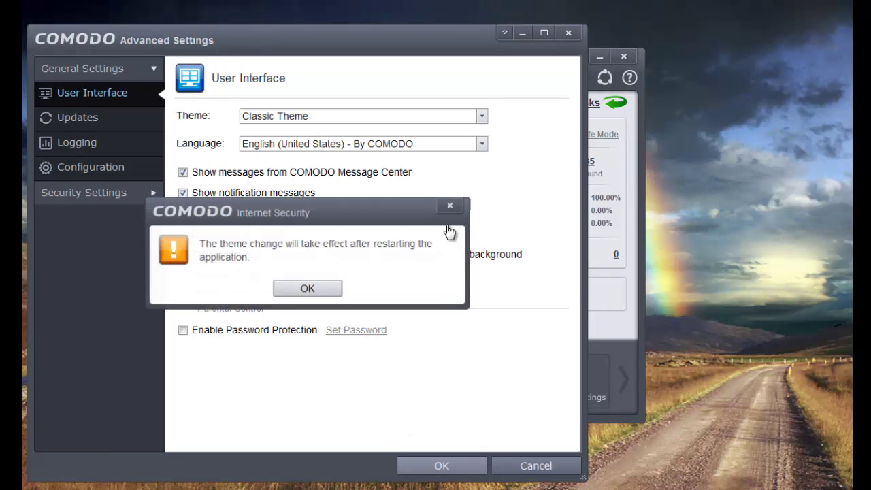
click(317, 289)
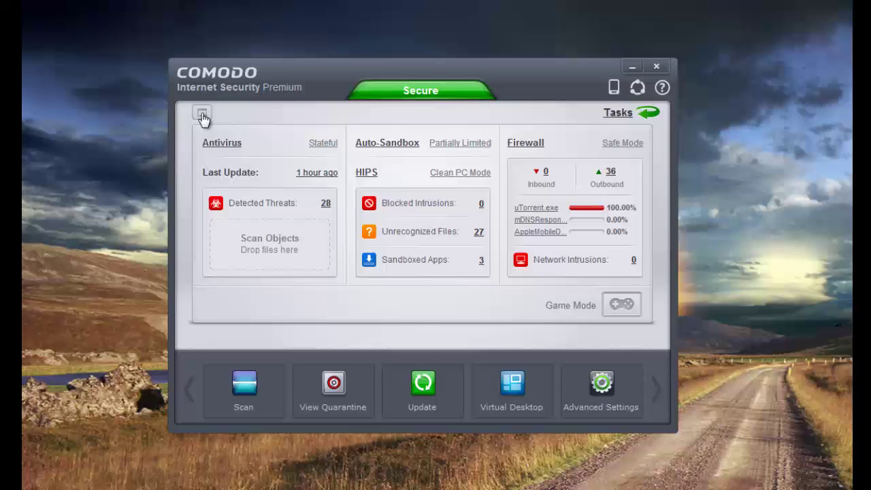
click(201, 115)
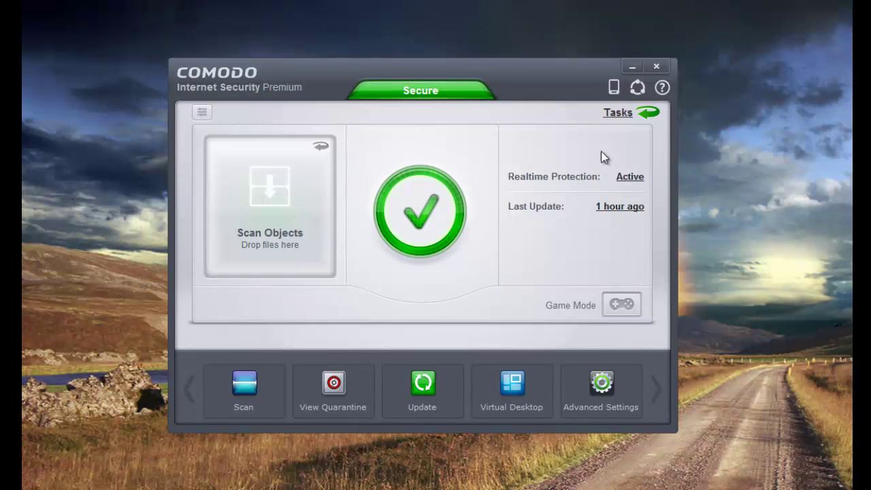
- Choose Modern Theme in Advanced Settings, acknowledge the notice, and close the settings window
click(605, 388)
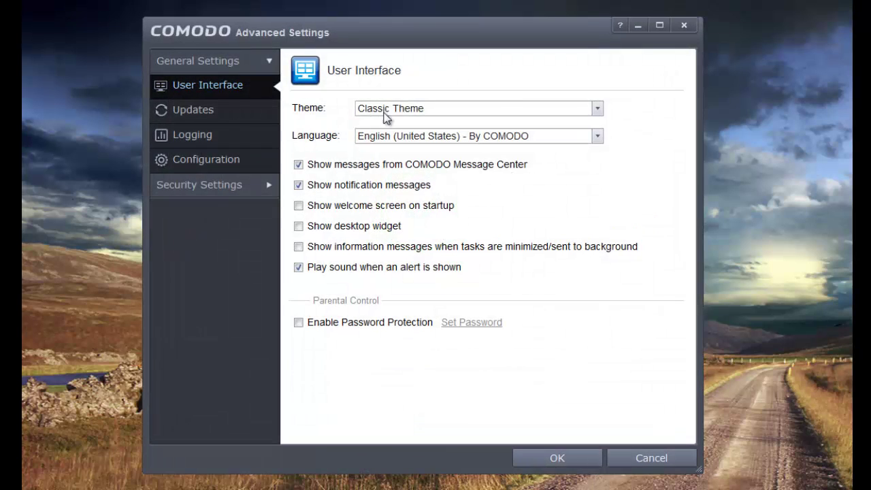
click(429, 109)
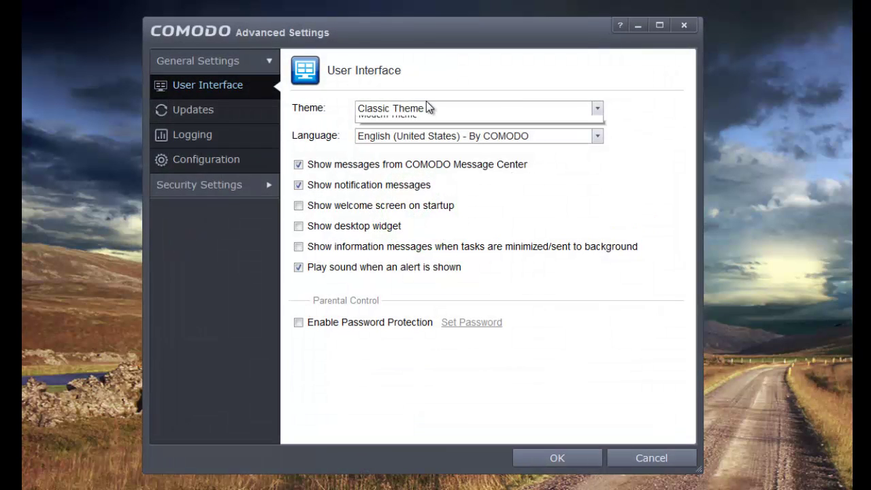
click(408, 154)
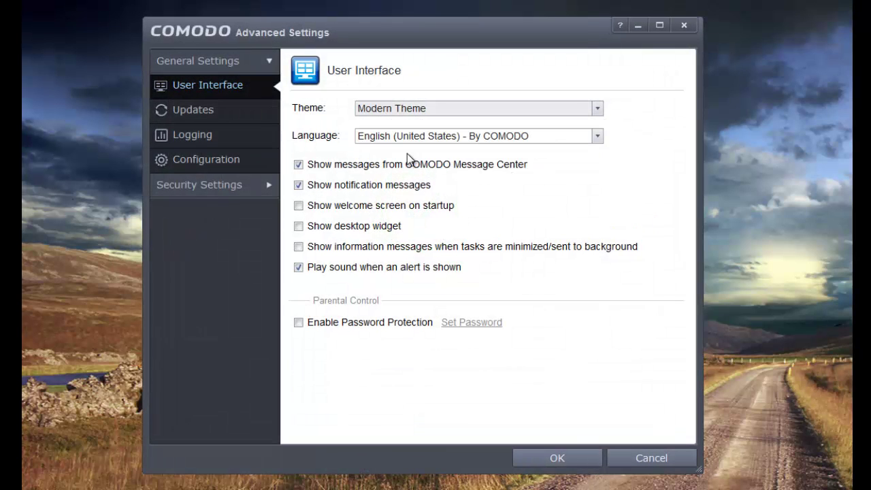
click(556, 459)
click(420, 281)
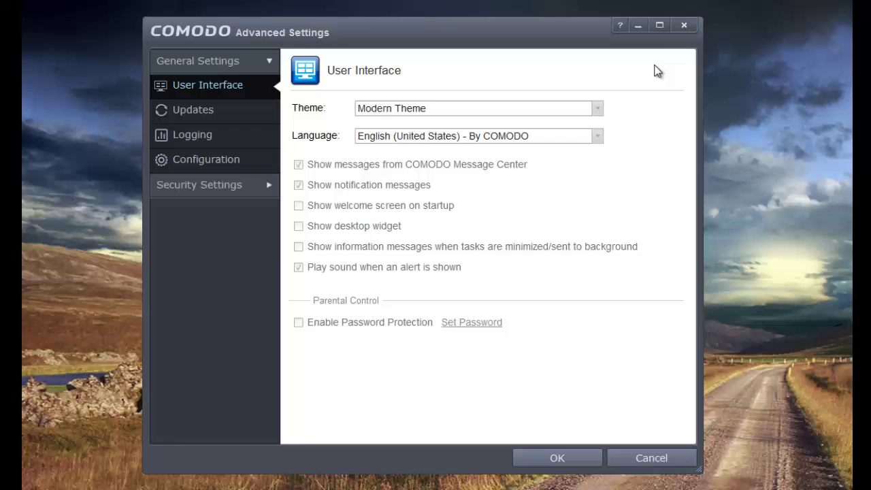
click(687, 29)
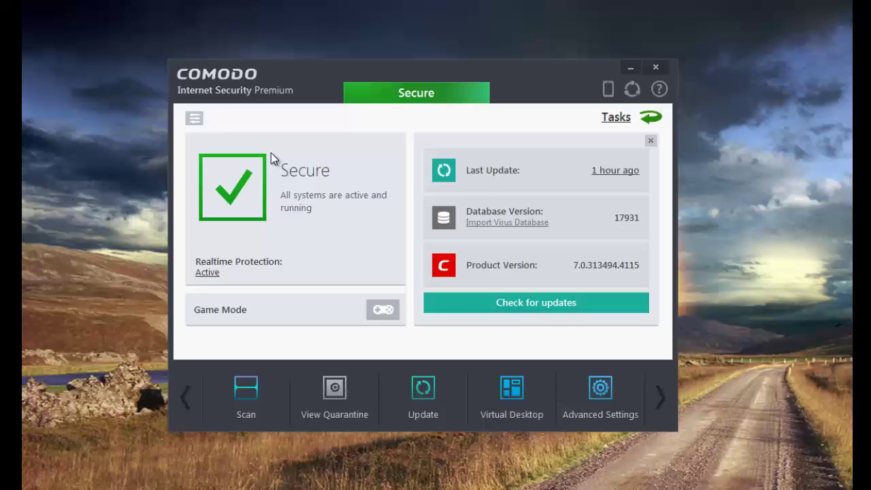
- Select Tile Theme from the Theme dropdown, save, and confirm the restart notice
click(581, 397)
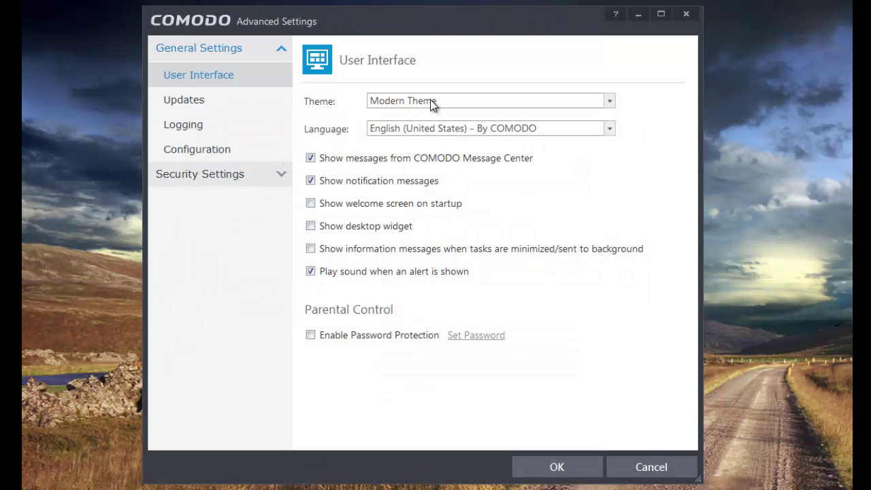
click(433, 102)
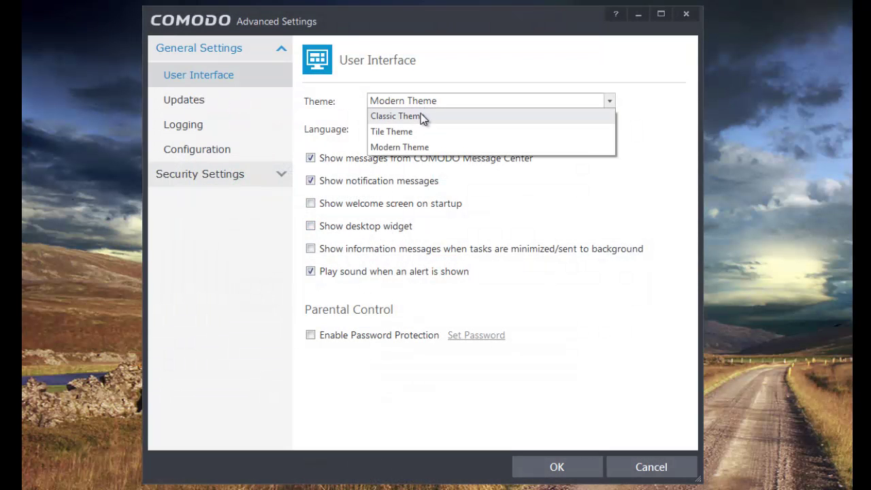
click(420, 115)
click(421, 103)
click(416, 133)
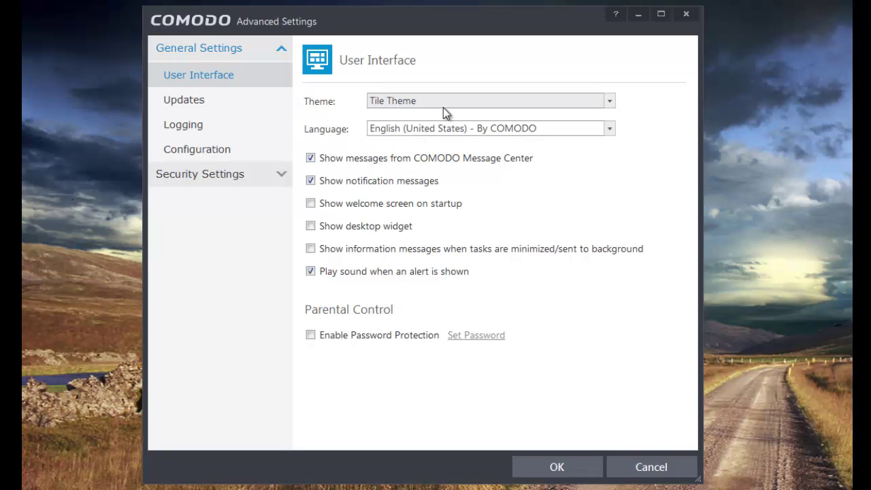
click(561, 467)
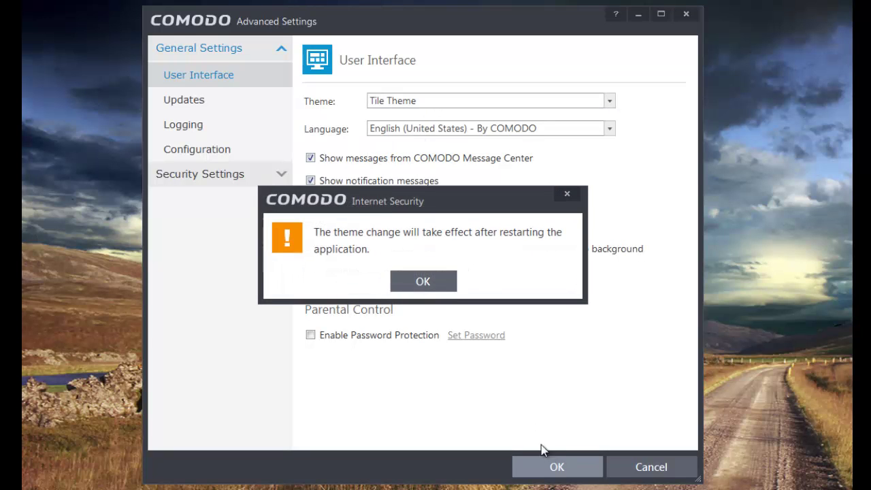
click(430, 283)
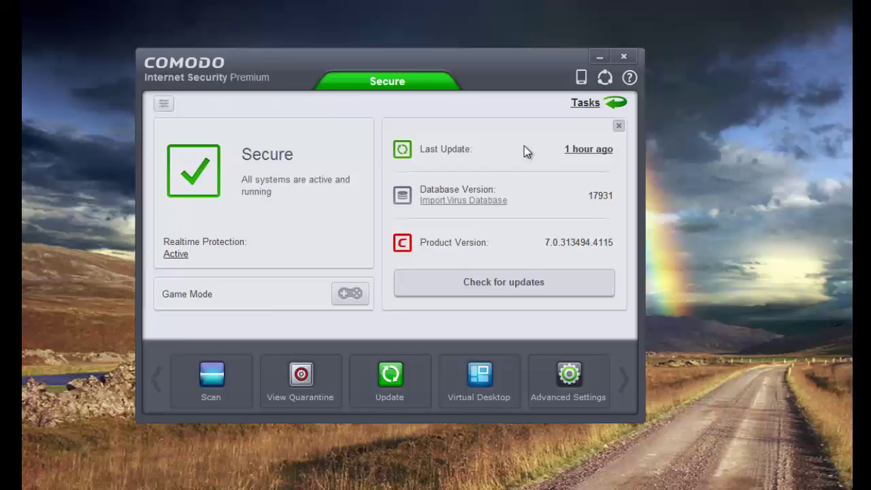
click(440, 202)
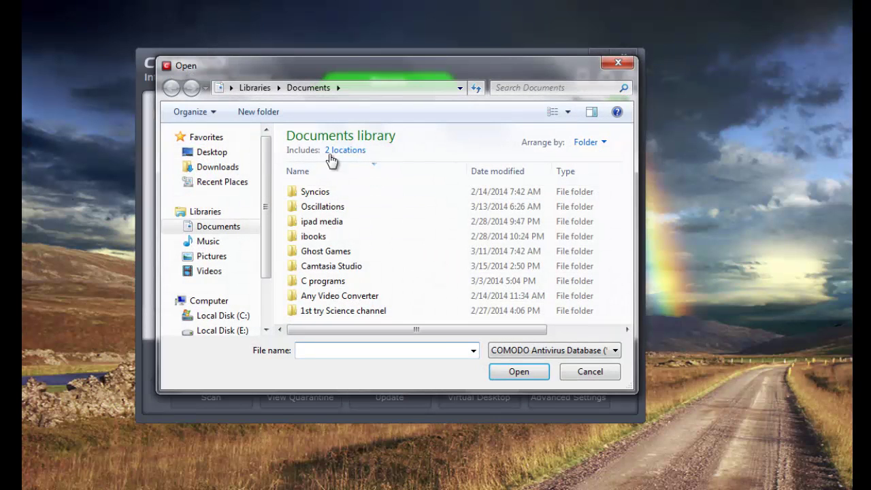
click(576, 375)
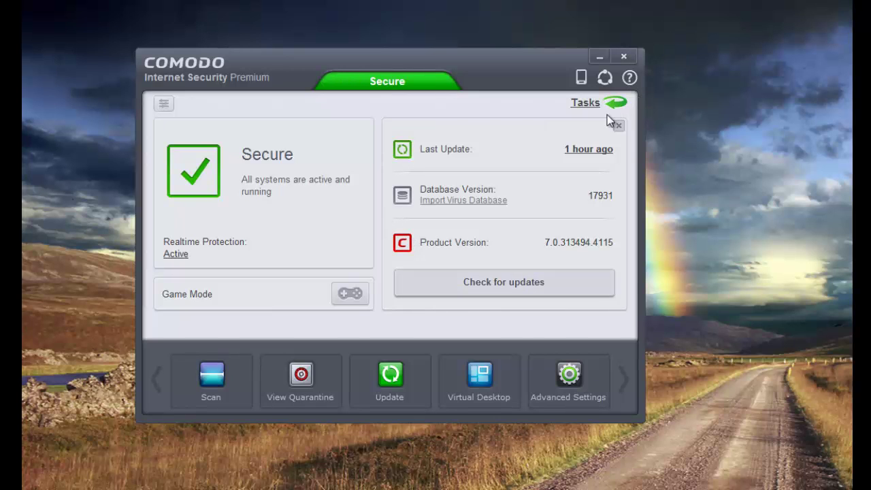
- Toggle notification and COMODO Message Center messages on the User Interface page, leaving both unchanged
click(569, 376)
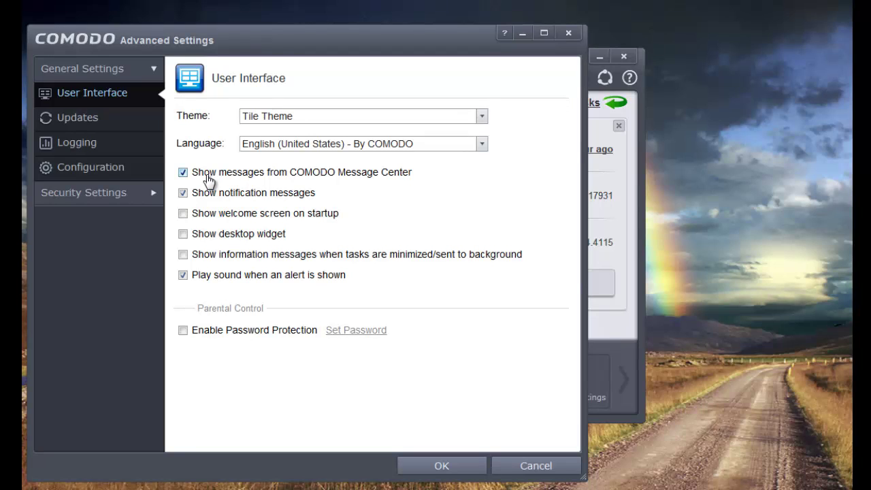
click(209, 193)
click(245, 195)
click(254, 176)
click(261, 178)
- Set database update checks to every 2 hours, then view the Logging page
click(86, 122)
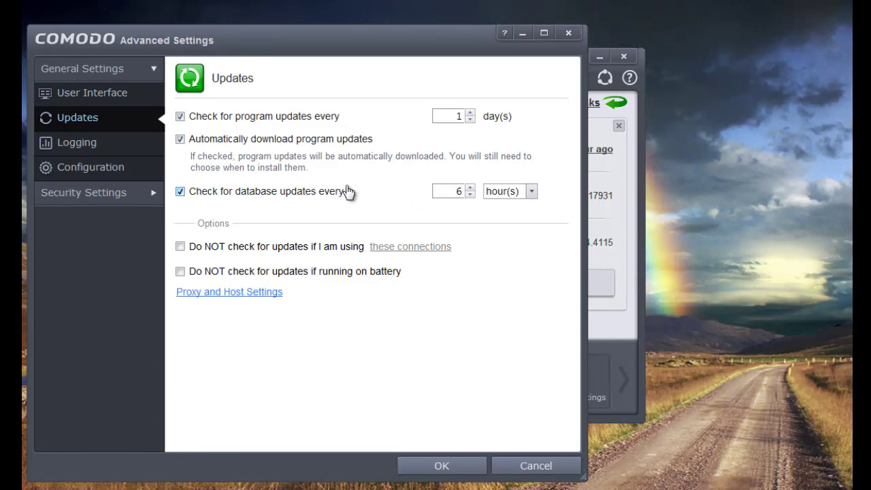
click(470, 193)
click(514, 194)
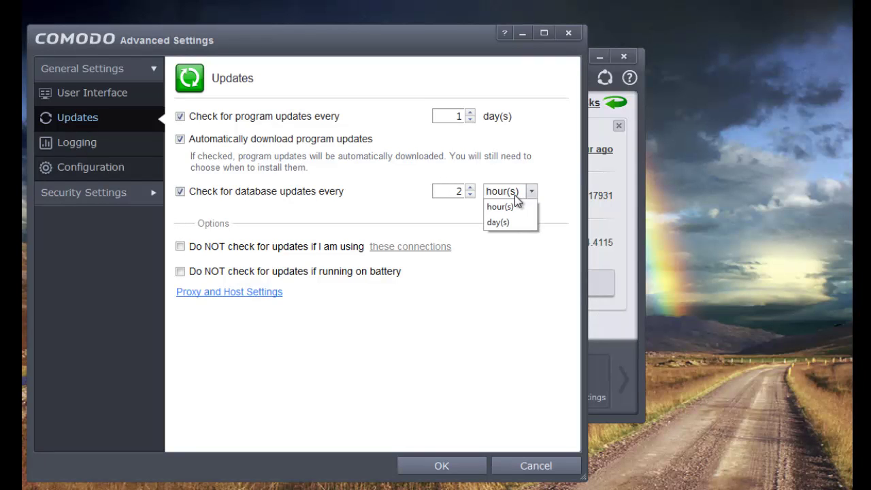
click(484, 197)
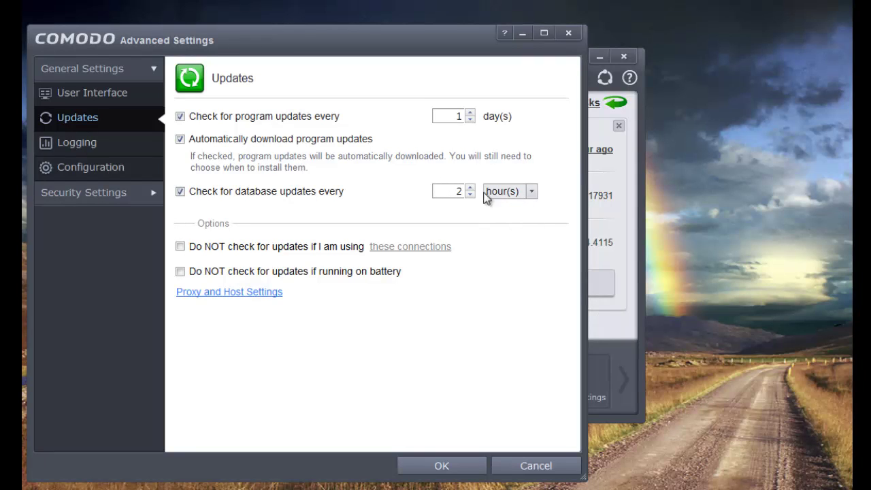
click(125, 144)
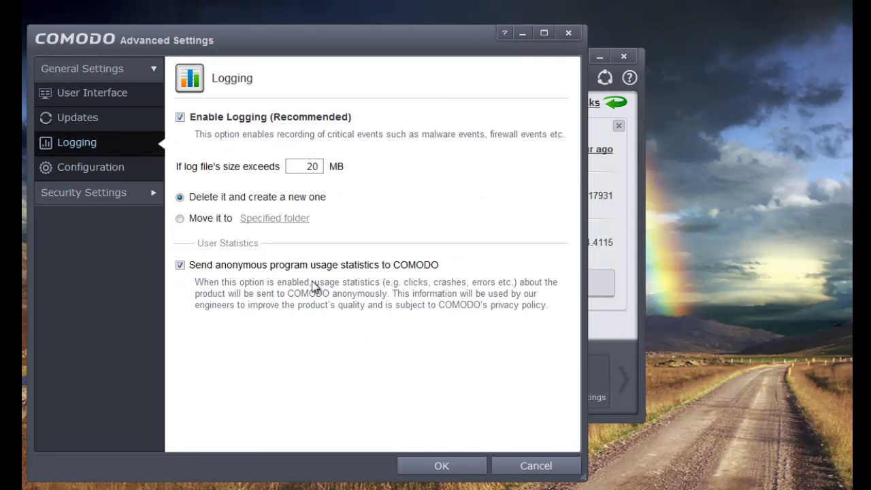
- Browse the configuration profiles and their actions, keeping COMODO - Internet Security selected
click(114, 172)
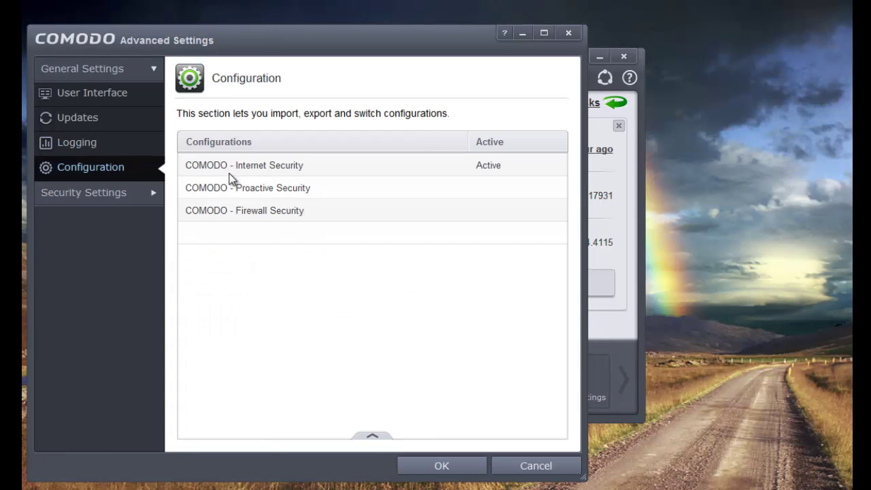
click(256, 189)
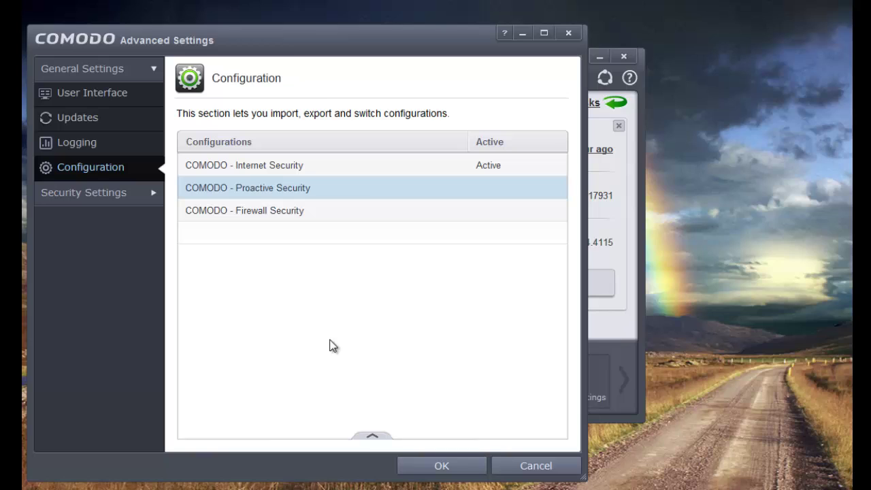
click(366, 437)
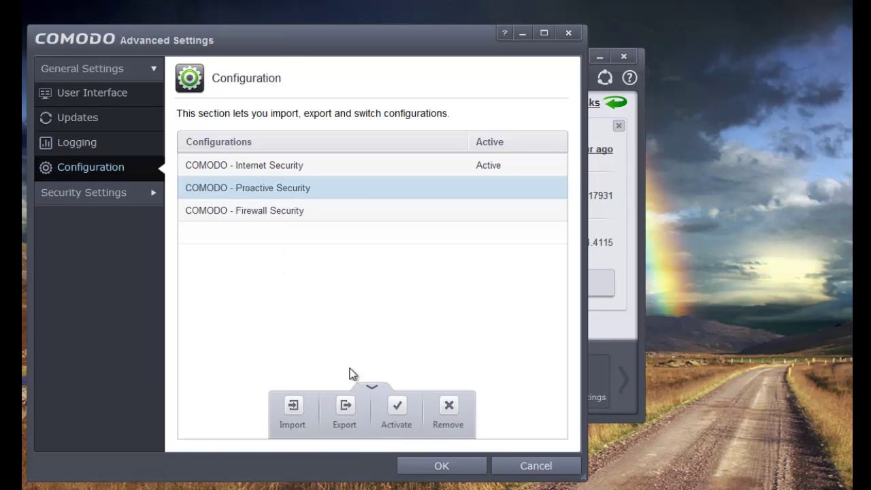
click(366, 387)
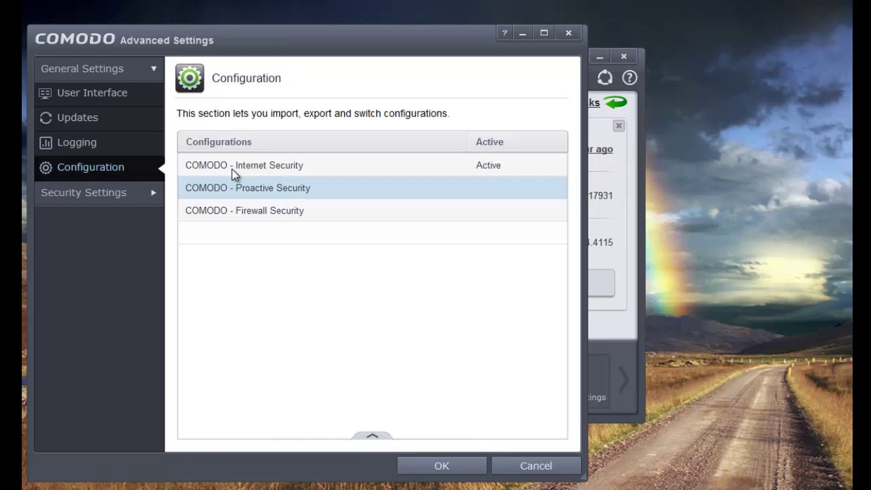
drag(240, 45, 307, 45)
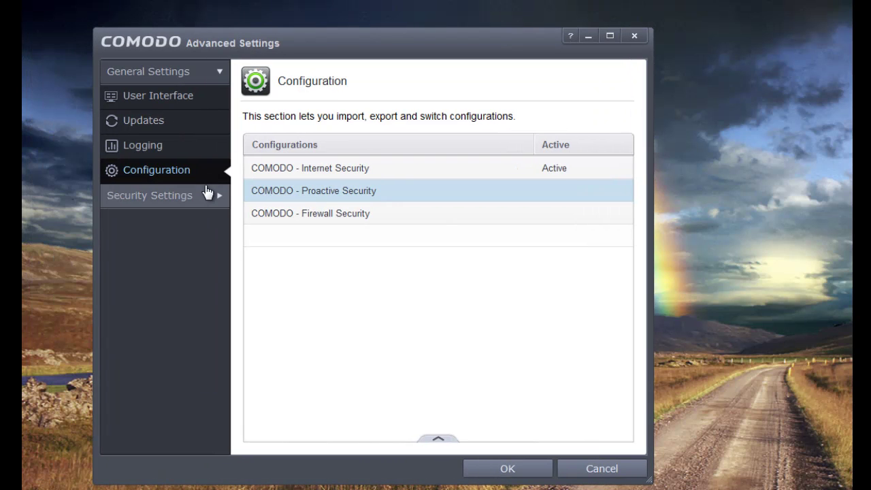
click(296, 172)
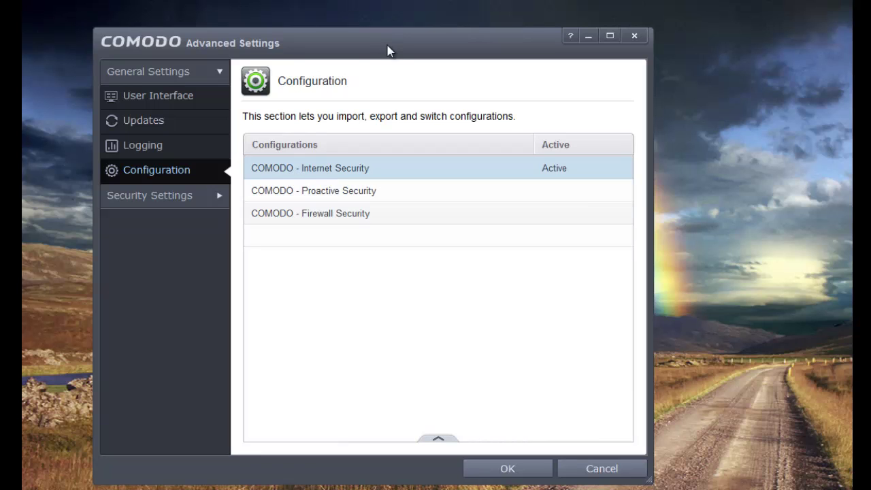
drag(387, 46, 394, 46)
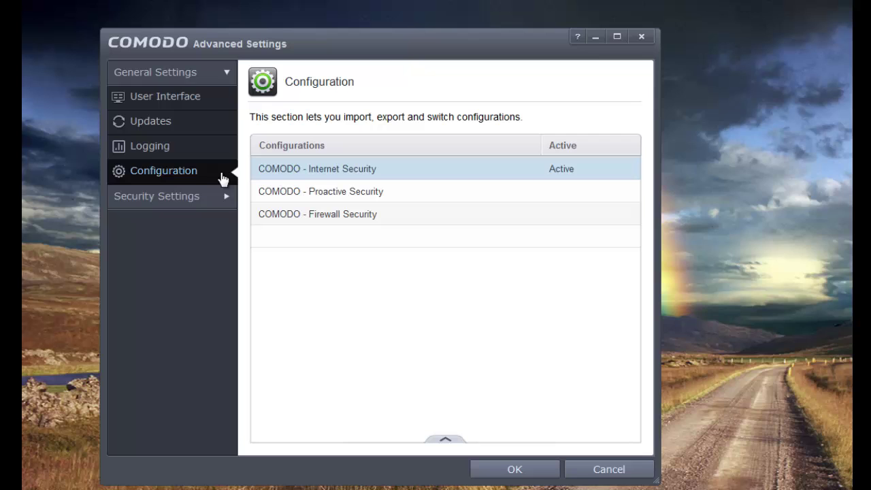
- Open Antivirus > Realtime Scan and toggle 'Do not show antivirus alerts' on and off
click(190, 198)
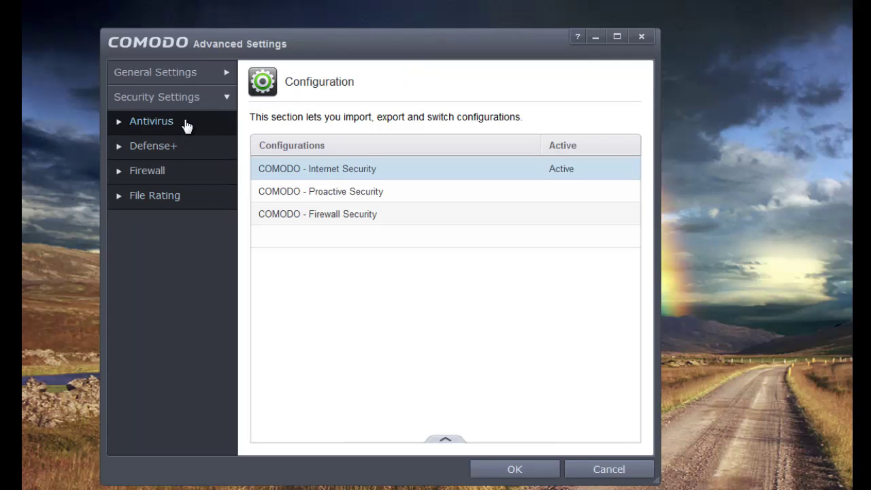
click(187, 124)
click(193, 155)
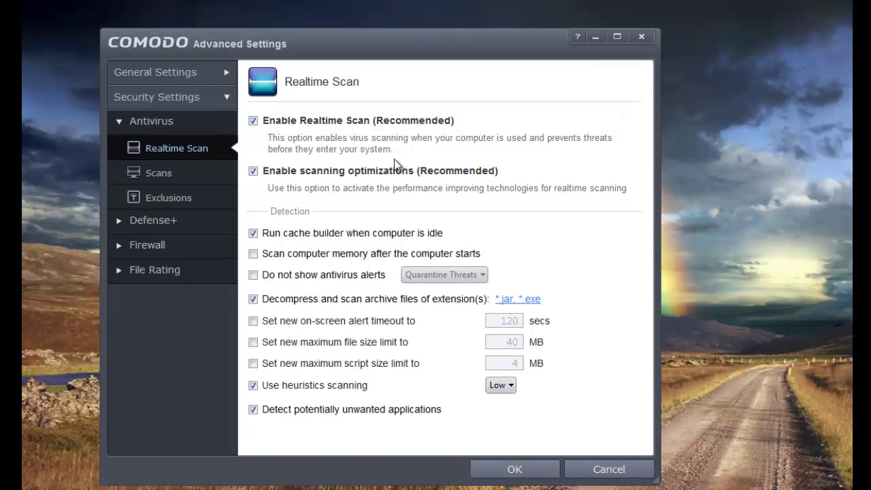
click(303, 275)
click(347, 276)
drag(426, 47, 446, 38)
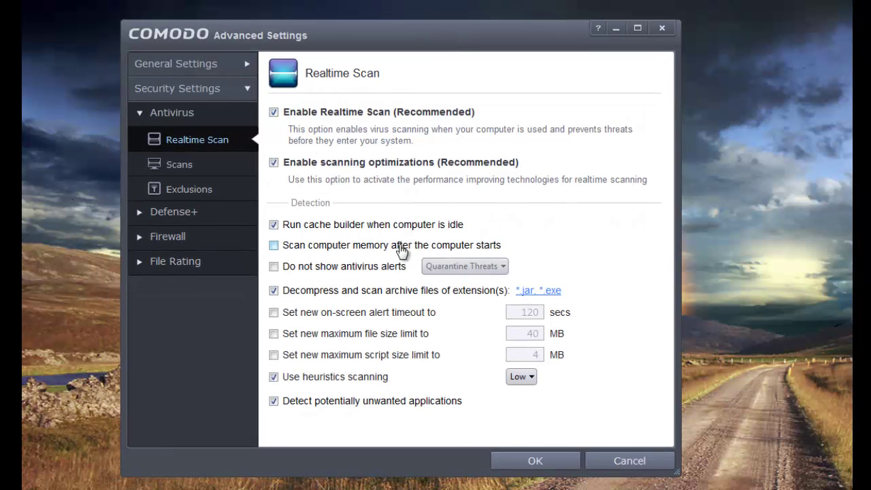
click(338, 265)
click(337, 267)
click(362, 273)
click(365, 273)
click(306, 315)
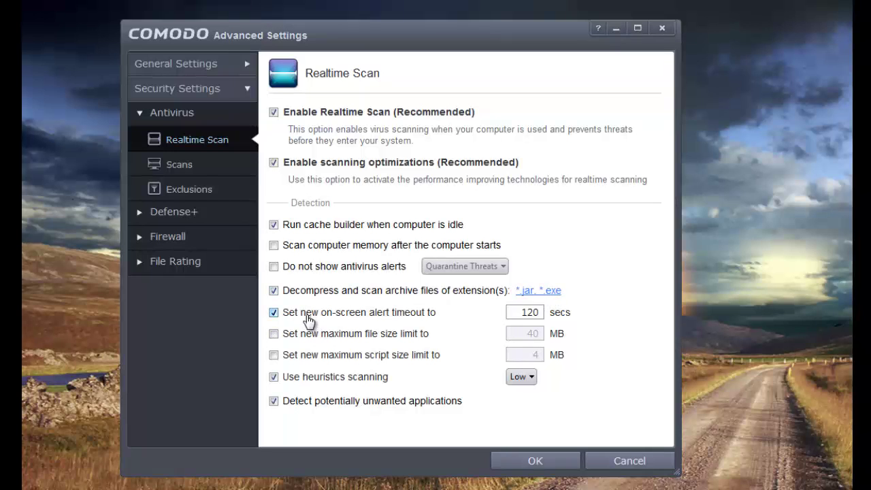
double_click(522, 311)
click(520, 311)
drag(517, 315, 541, 315)
click(539, 313)
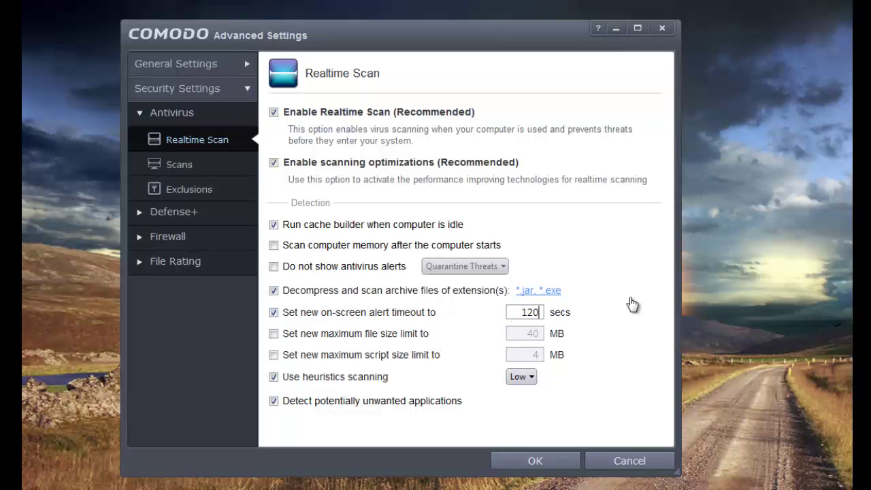
click(334, 313)
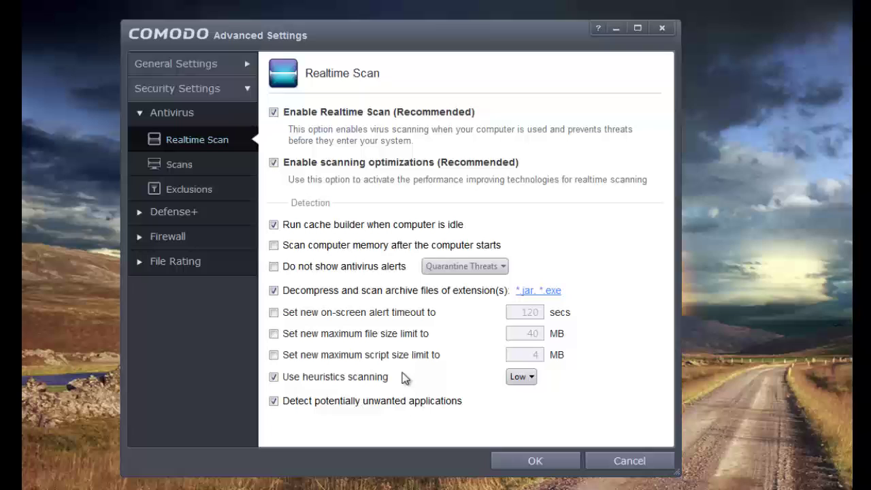
click(521, 377)
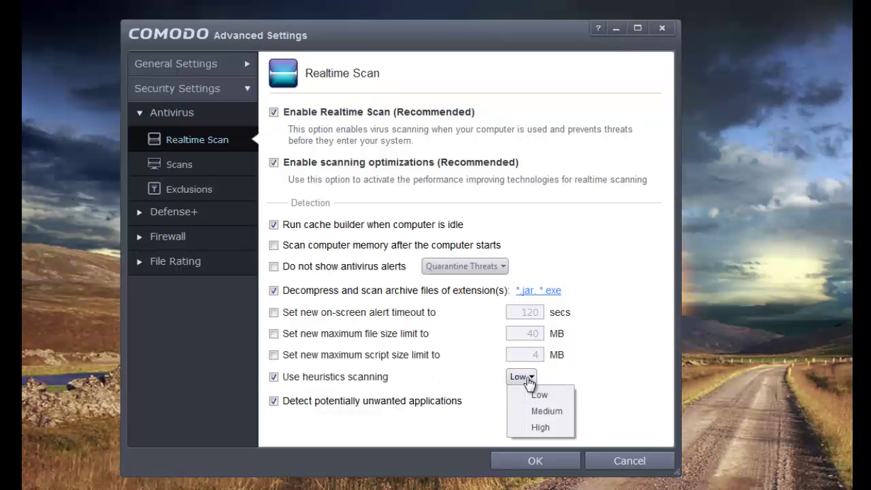
click(528, 379)
click(528, 380)
click(538, 412)
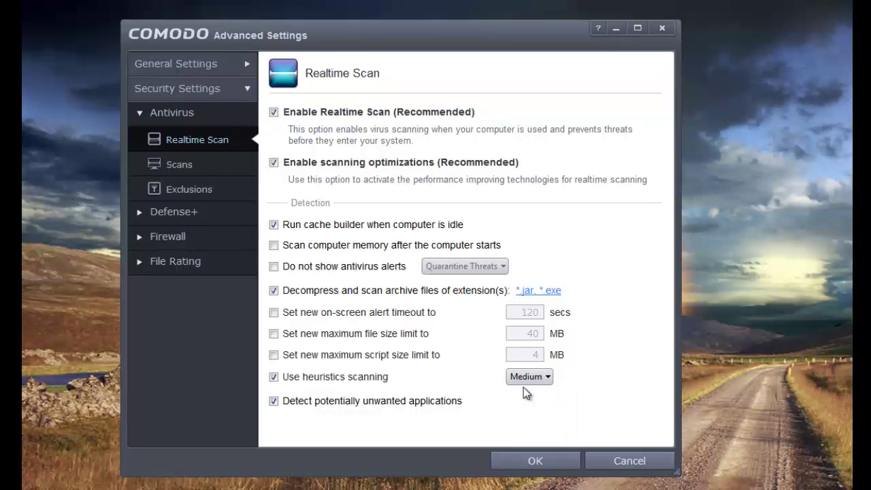
click(530, 379)
click(534, 394)
click(524, 380)
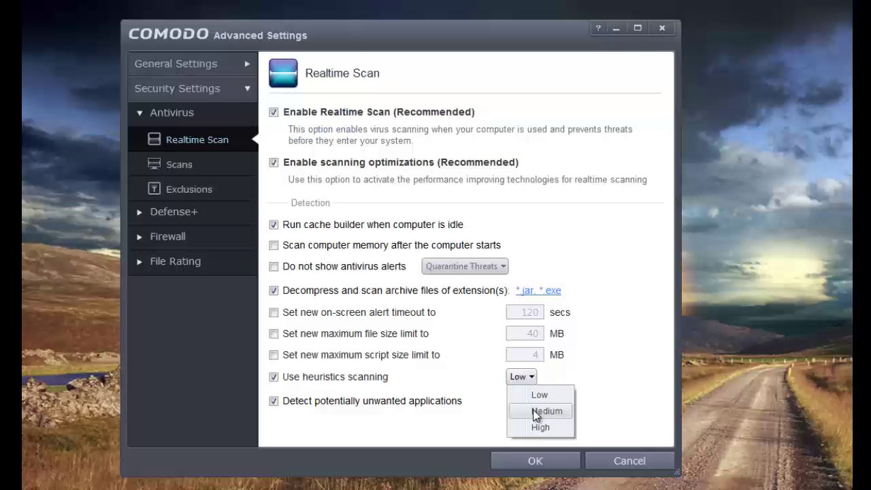
click(536, 413)
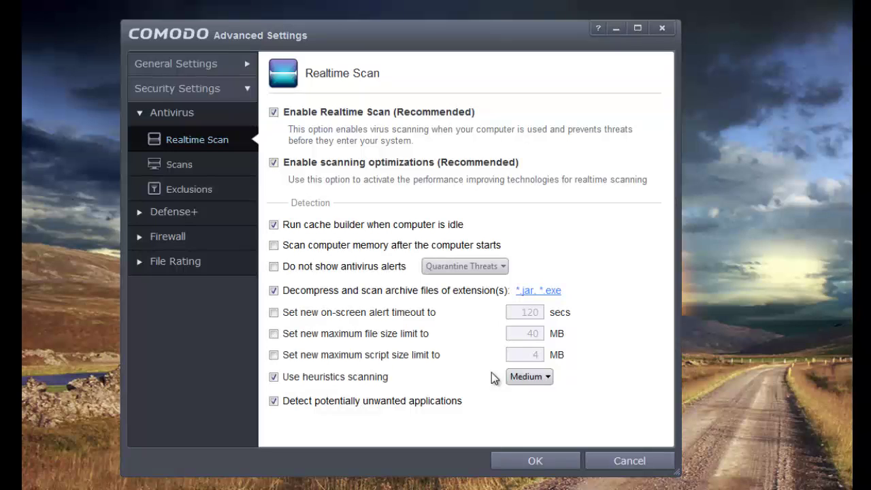
click(520, 378)
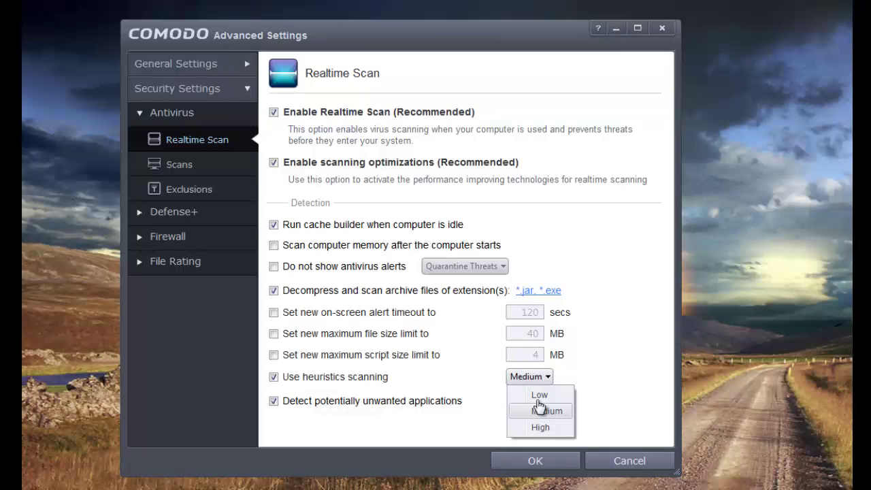
click(535, 396)
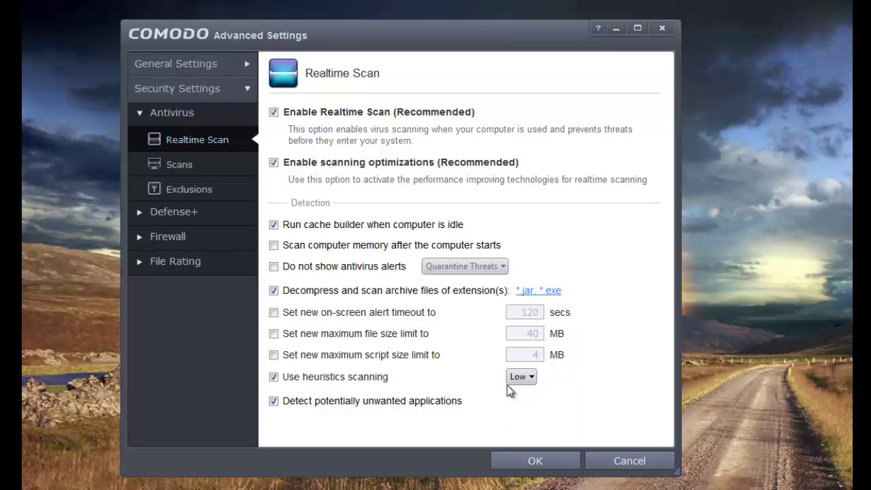
click(521, 377)
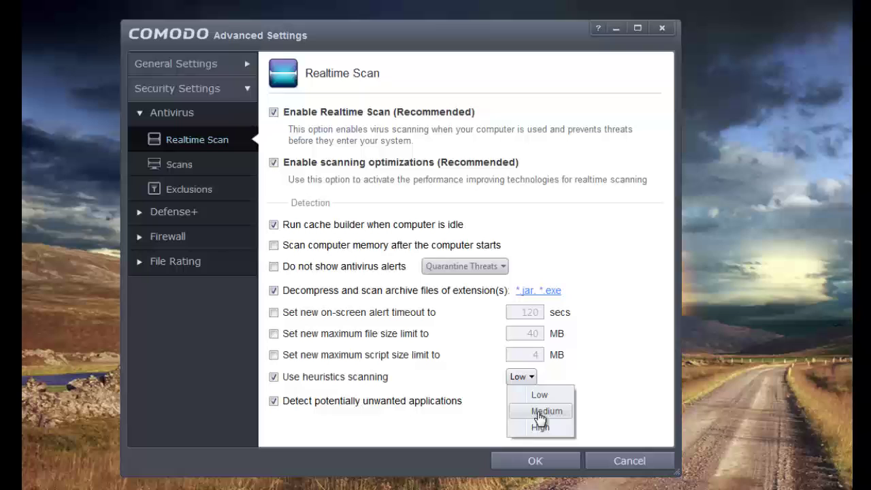
click(540, 418)
click(525, 379)
click(528, 394)
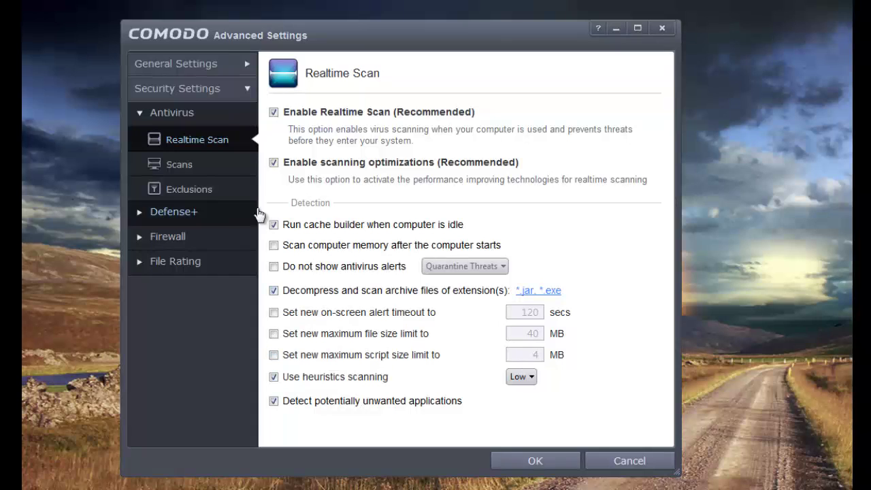
- On the Scans page, deactivate Full Scan, dismiss the 'Please select an item!' warning, and tick Quick Scan
click(203, 170)
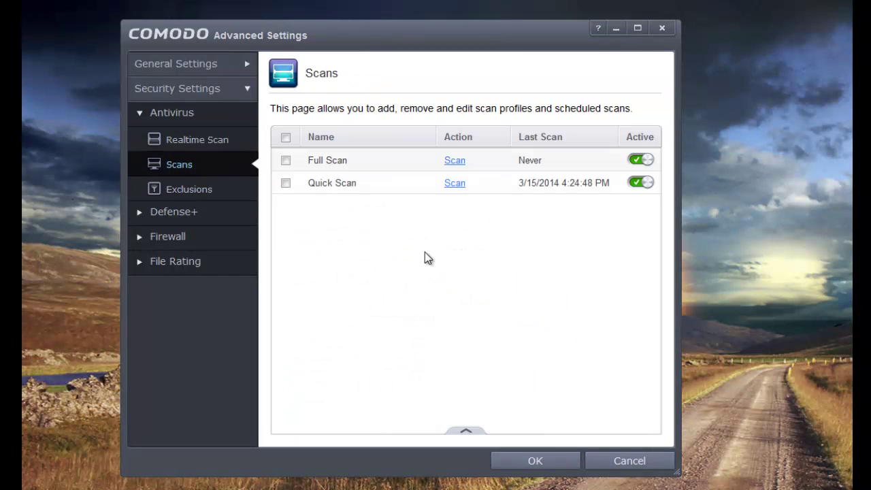
click(640, 159)
click(460, 429)
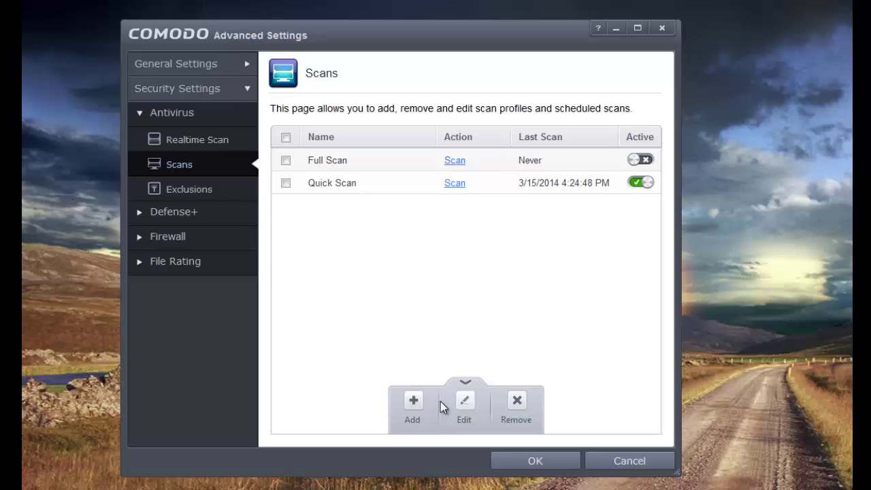
click(469, 407)
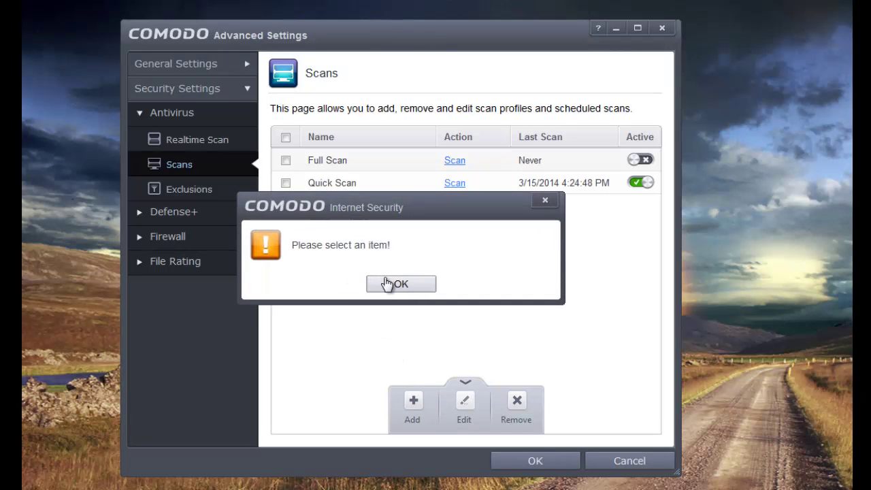
click(387, 284)
click(286, 182)
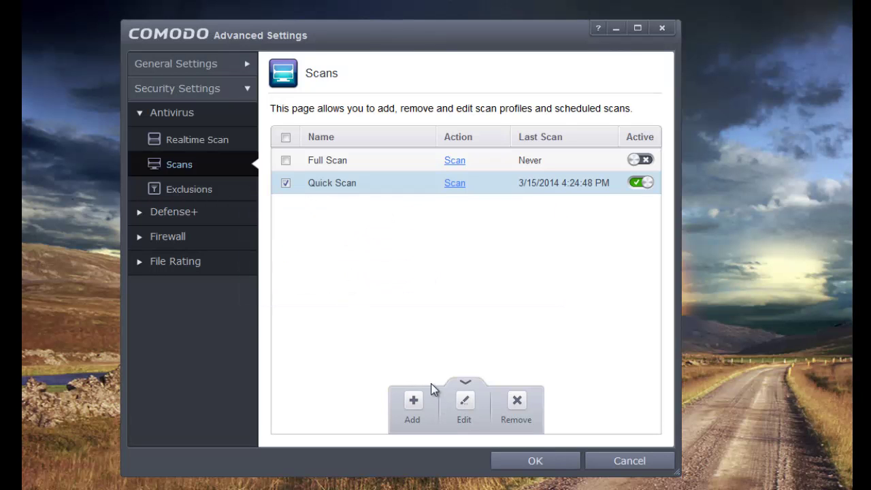
- Edit Quick Scan to include Commonly Infected Areas, Medium heuristics and Disinfect Threats
click(473, 407)
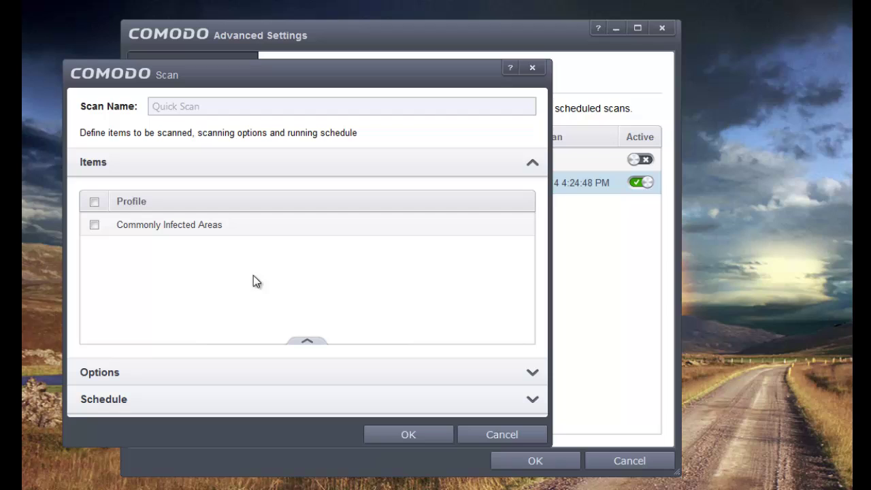
click(95, 225)
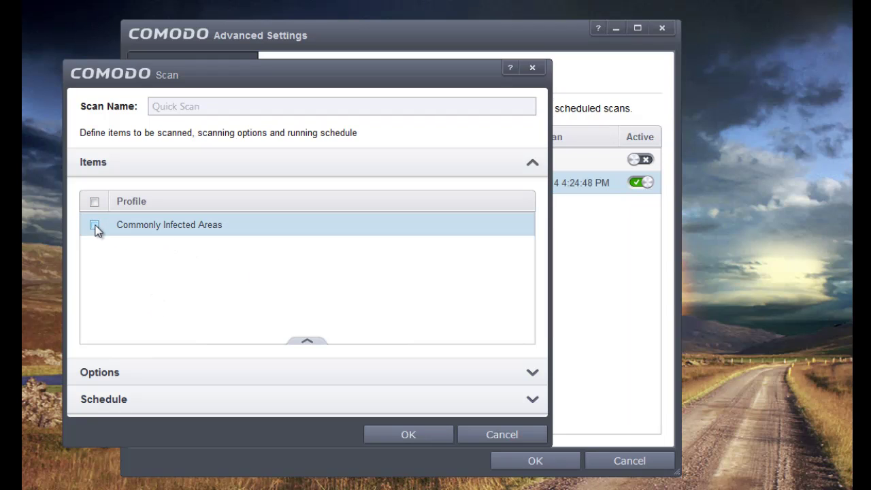
click(165, 379)
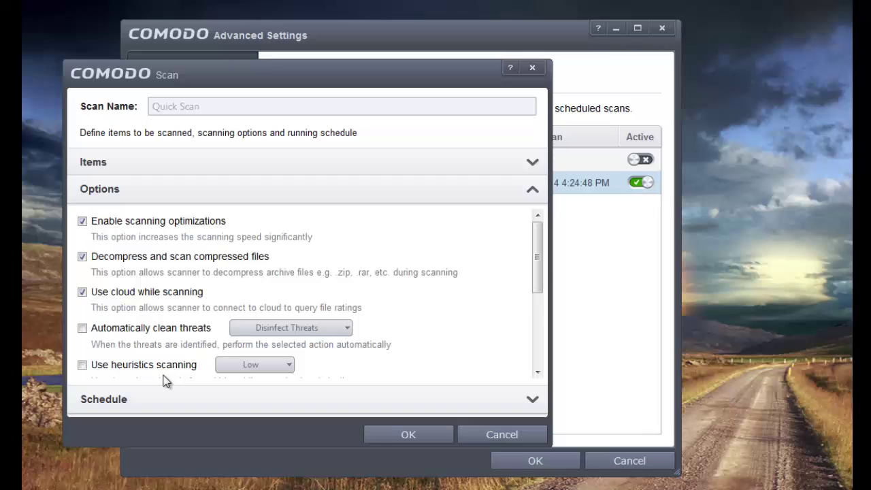
click(136, 366)
click(249, 364)
click(252, 400)
click(189, 329)
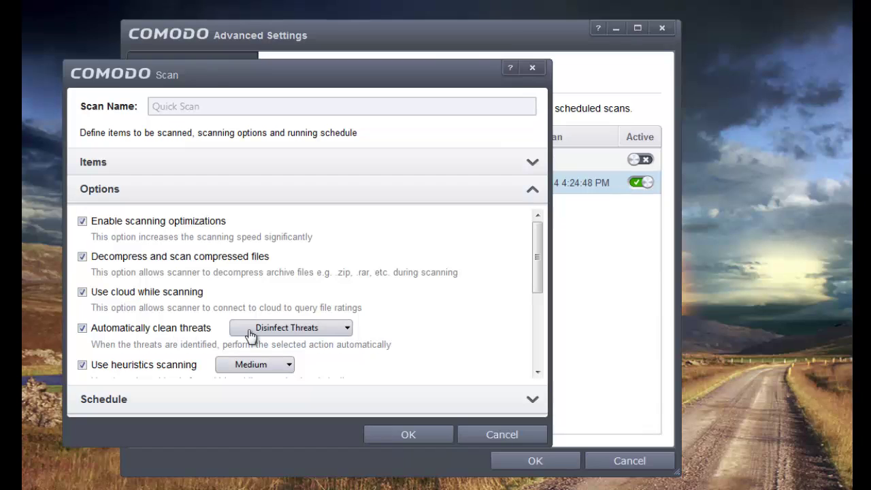
click(288, 328)
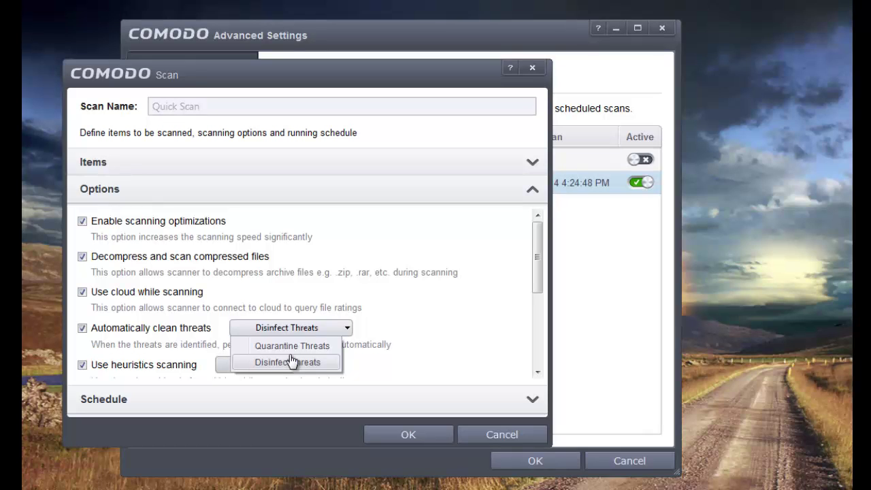
click(288, 362)
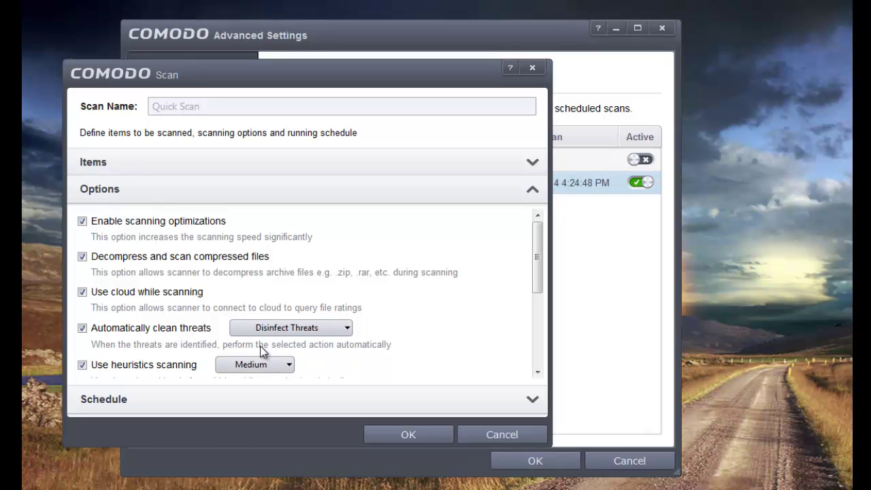
- Give Quick Scan Background priority and schedule it every week on Sunday
drag(538, 249, 540, 281)
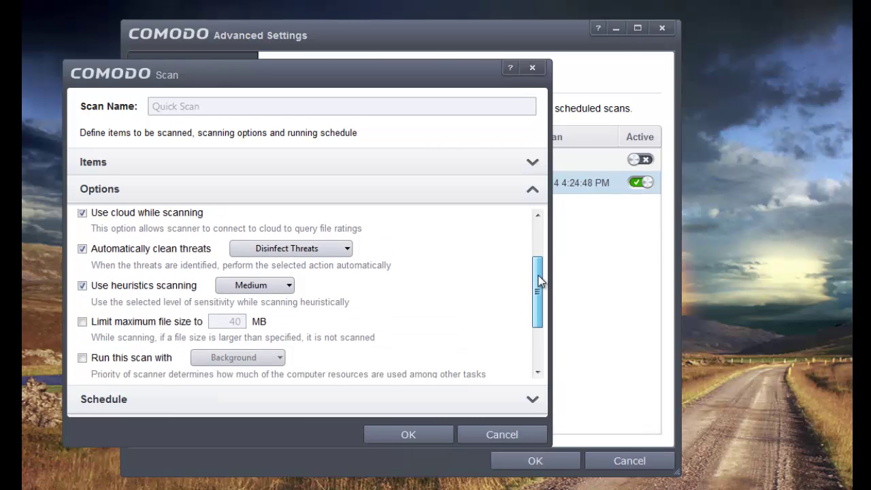
click(150, 366)
click(245, 361)
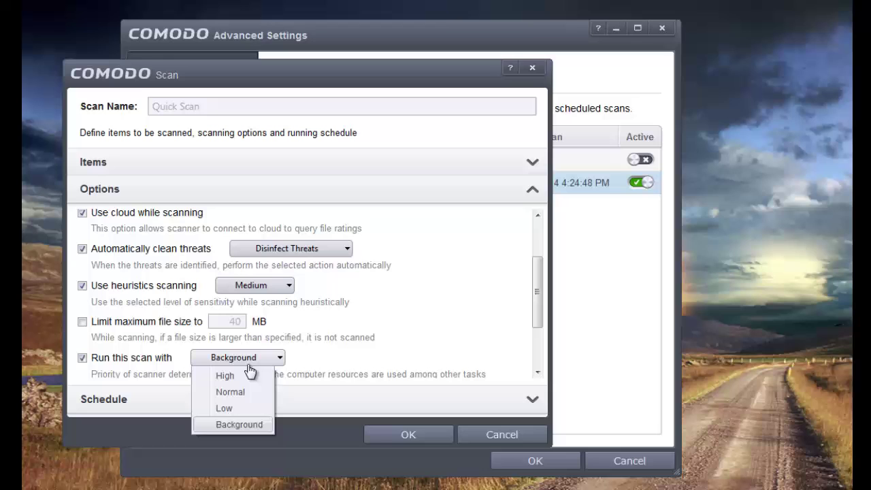
click(254, 363)
drag(537, 295, 539, 337)
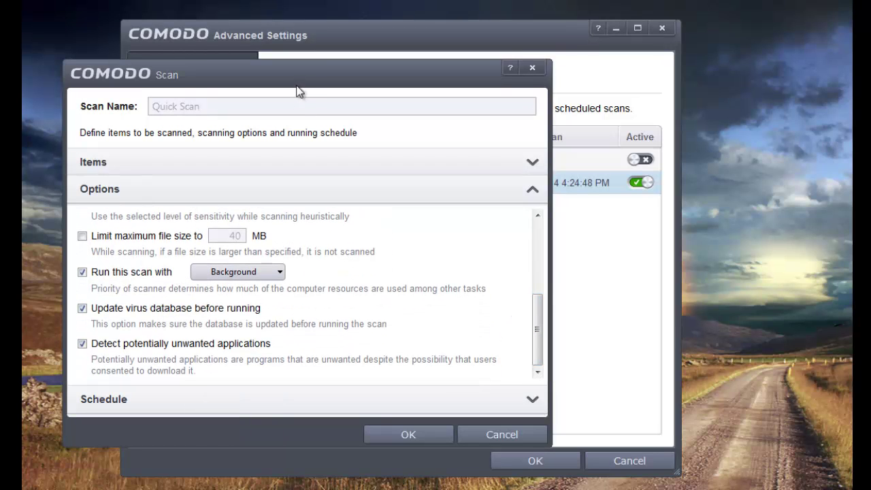
drag(318, 81, 440, 84)
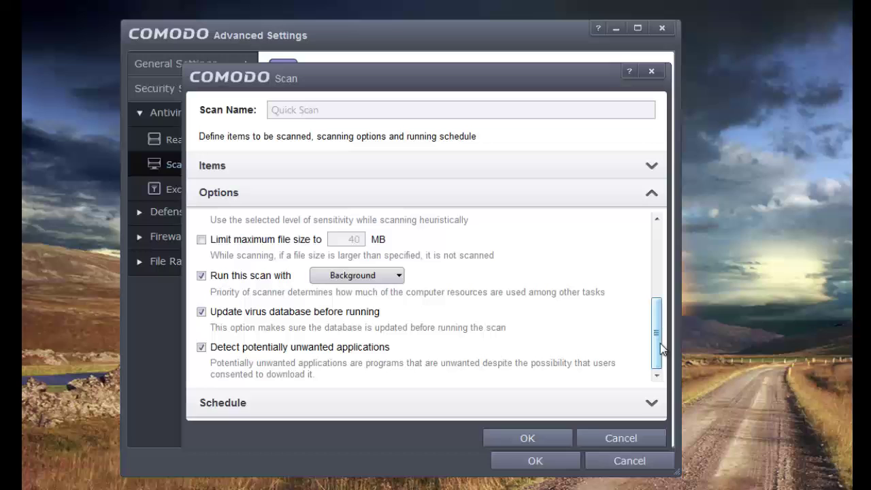
click(425, 402)
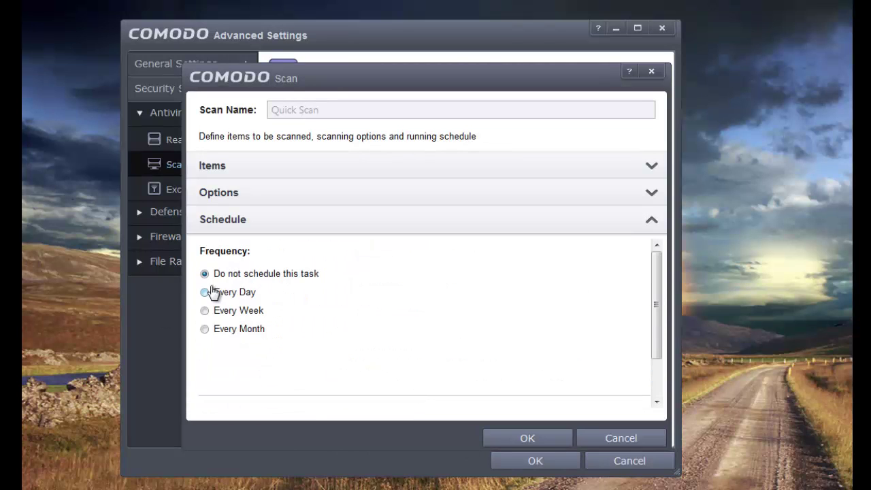
click(206, 312)
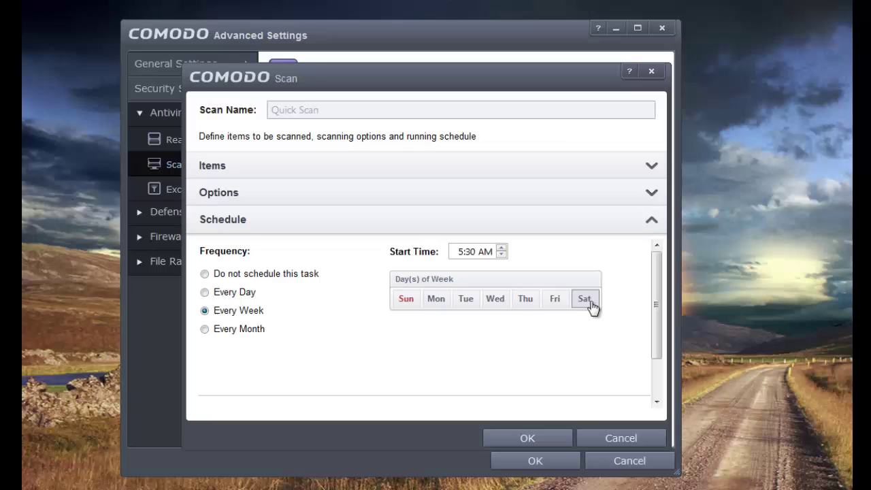
click(402, 303)
- Save the Quick Scan changes, then look over the antivirus Exclusions and Scans pages
click(492, 433)
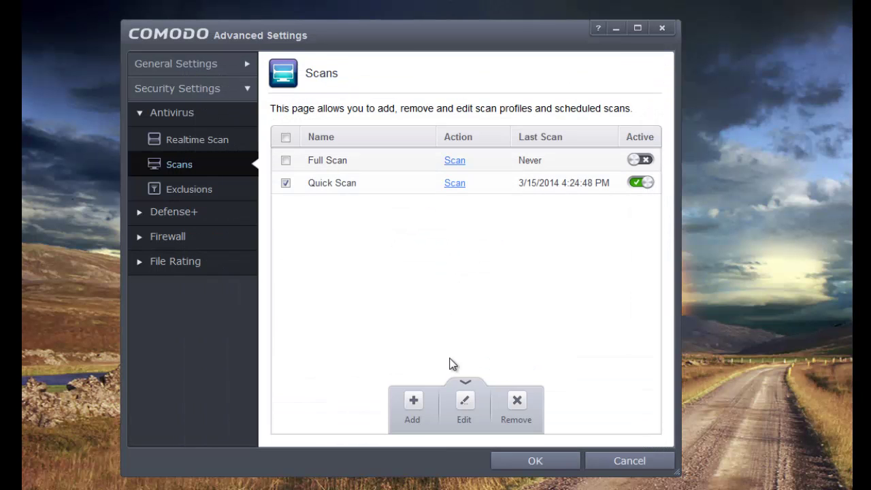
click(235, 189)
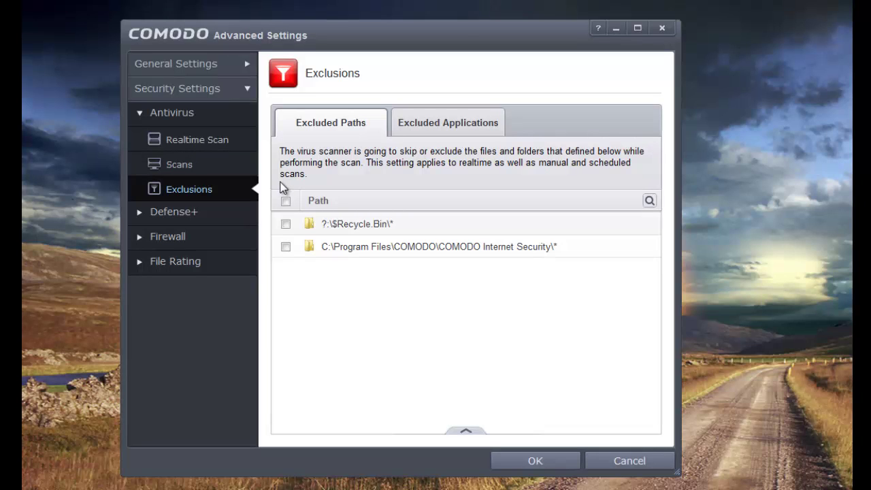
click(202, 171)
click(202, 186)
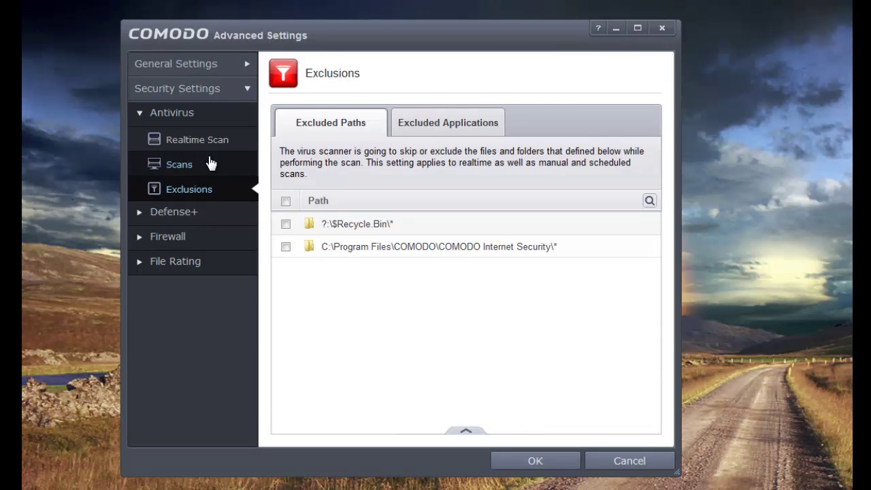
click(211, 164)
- Expand the Defense+ group and its HIPS subgroup in the settings sidebar
click(204, 211)
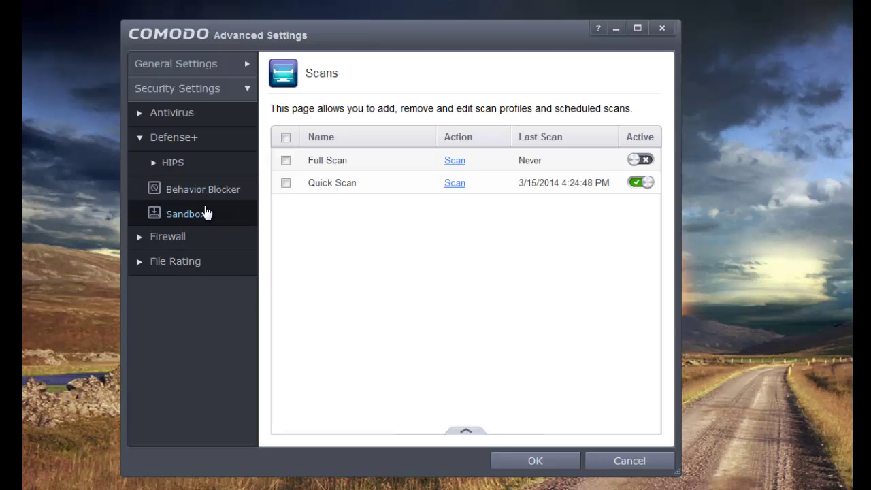
click(193, 165)
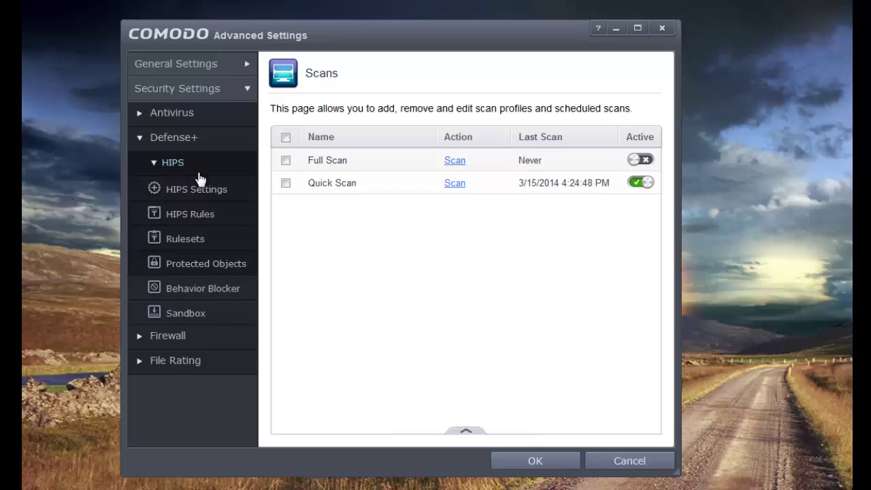
click(193, 140)
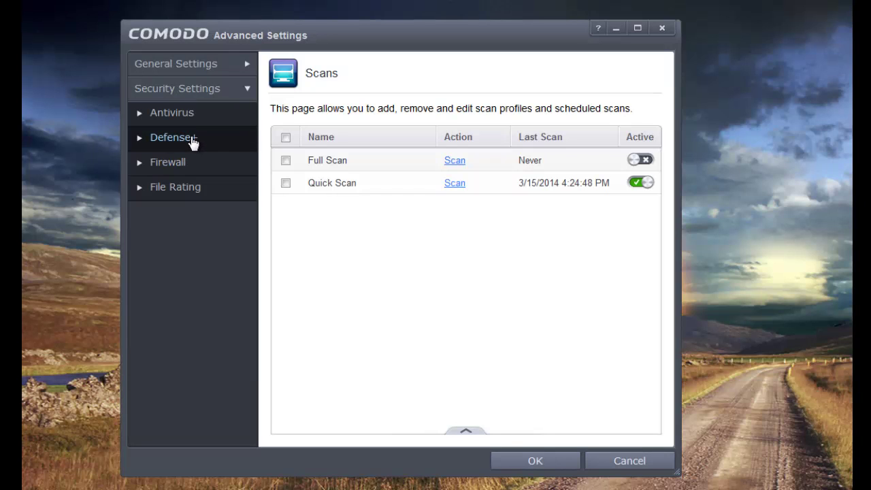
click(194, 140)
click(186, 166)
click(187, 167)
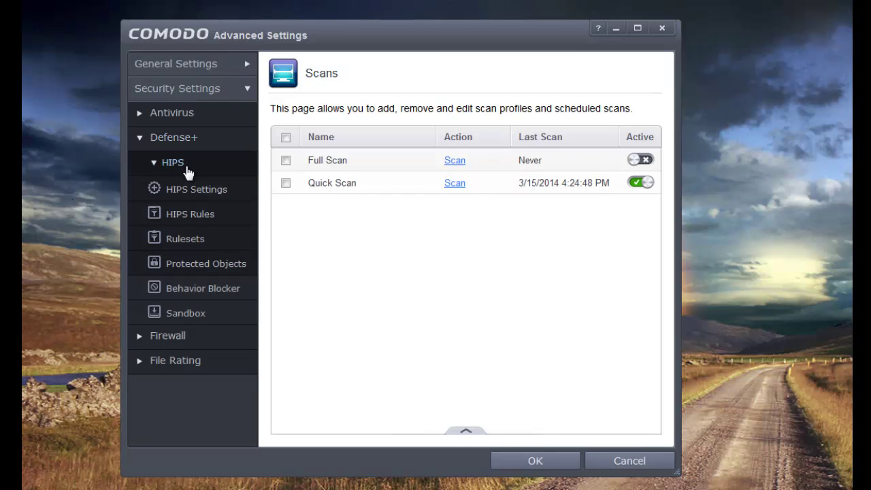
- Open HIPS Settings and toggle HIPS off and back on, leaving it enabled
click(180, 193)
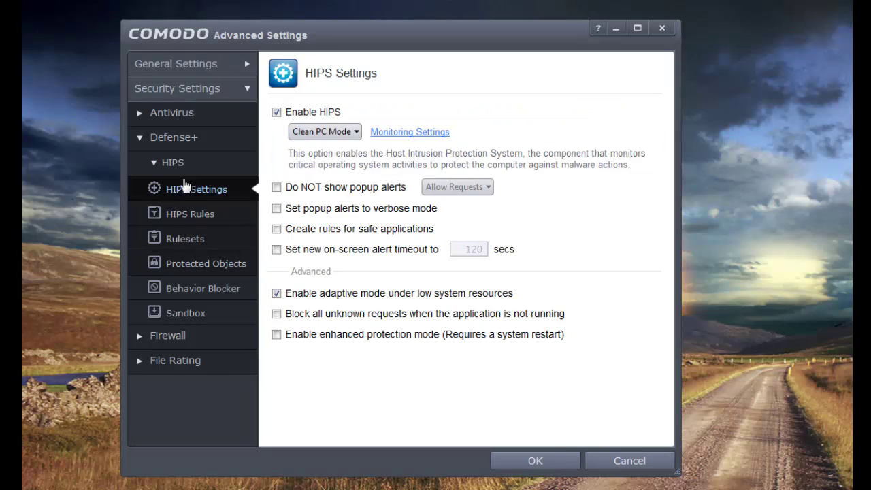
click(276, 112)
click(274, 113)
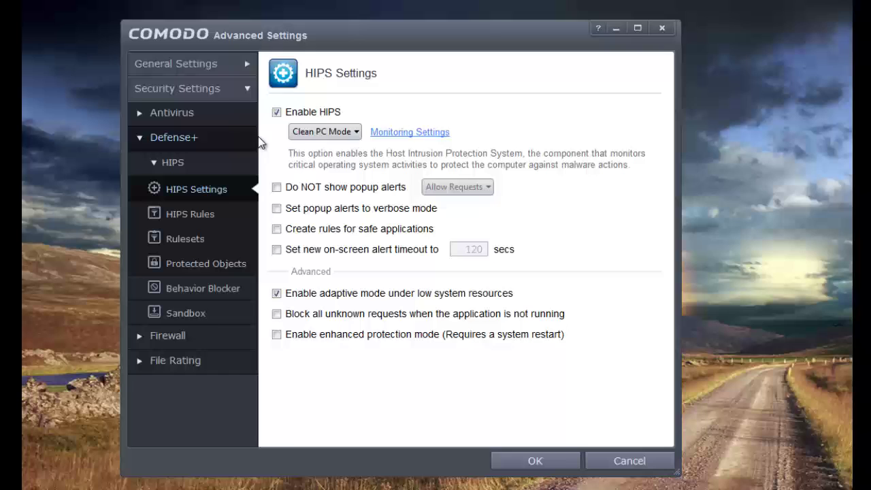
- Try Training Mode, return HIPS to Clean PC Mode, and tick 'Do NOT show popup alerts'
click(298, 132)
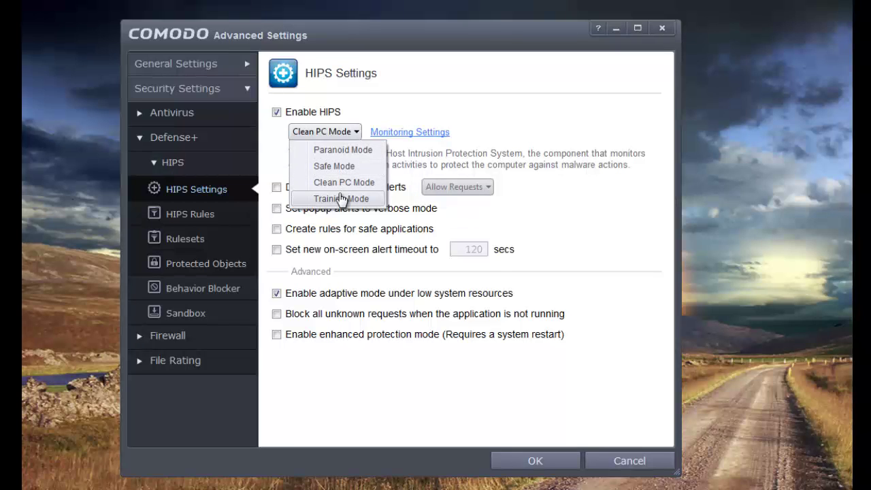
click(341, 198)
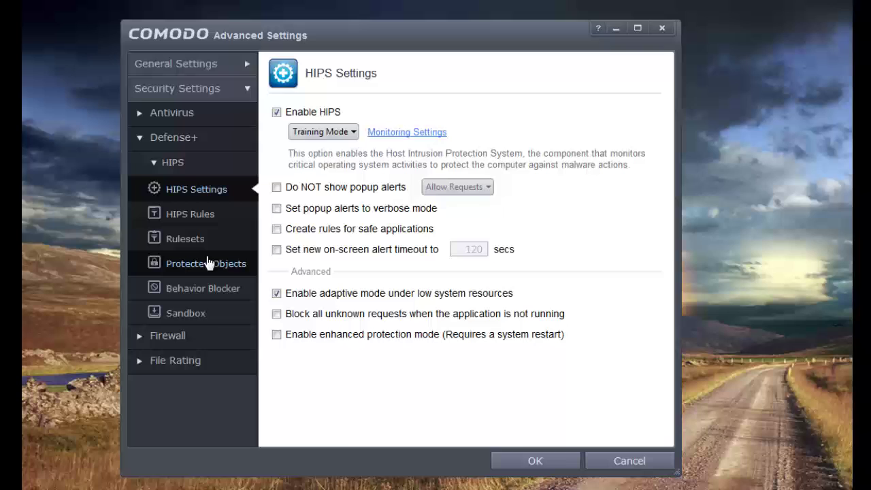
click(333, 136)
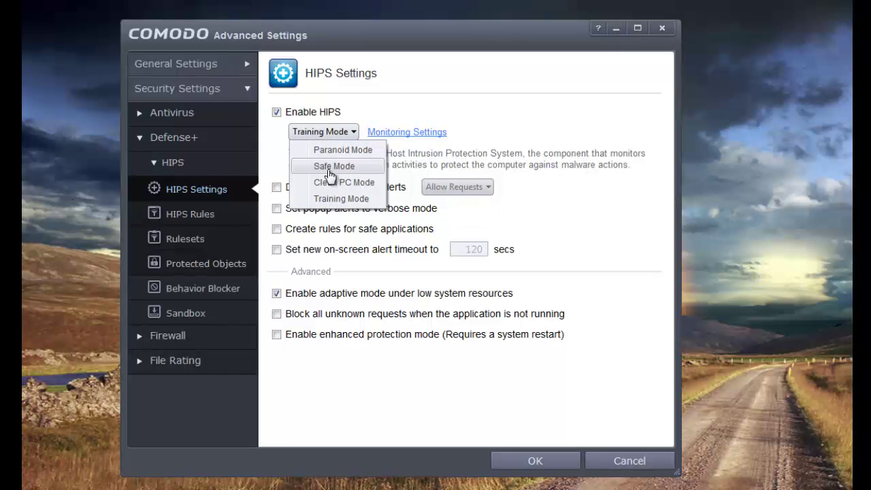
click(334, 184)
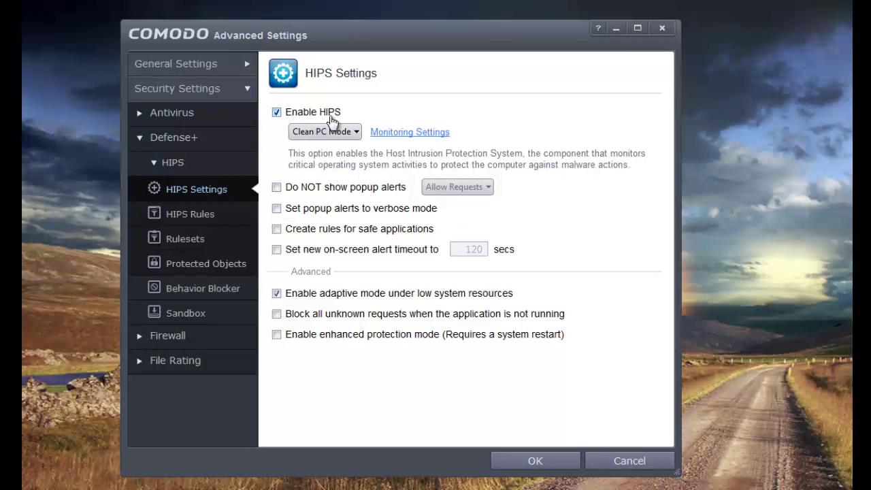
click(332, 190)
- Re-enable HIPS popup alerts in verbose mode, leaving 'Create rules for safe applications' unticked
click(332, 191)
click(336, 211)
click(343, 210)
click(419, 235)
click(349, 233)
click(345, 235)
click(336, 230)
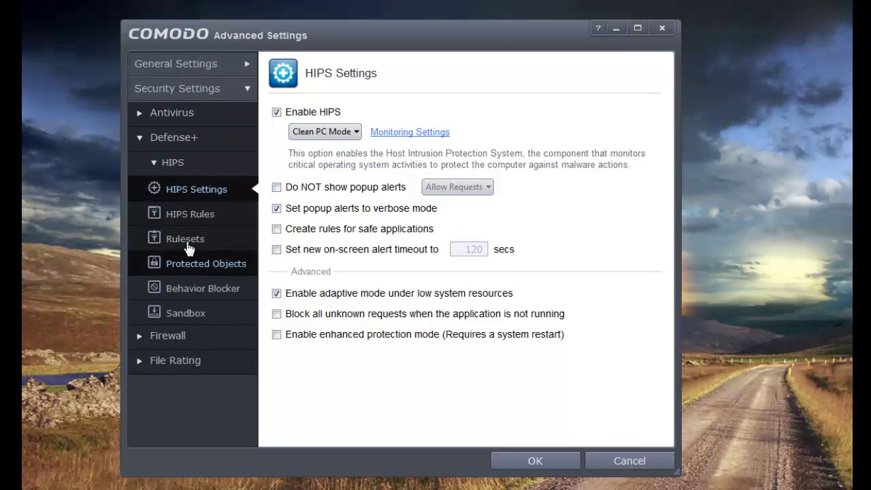
- Review the active HIPS rules and the defined rulesets with their editing options
click(190, 214)
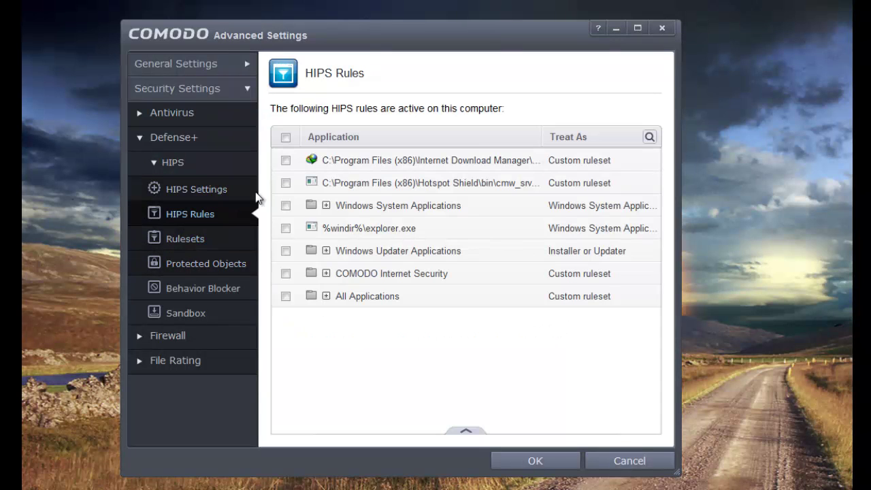
click(220, 240)
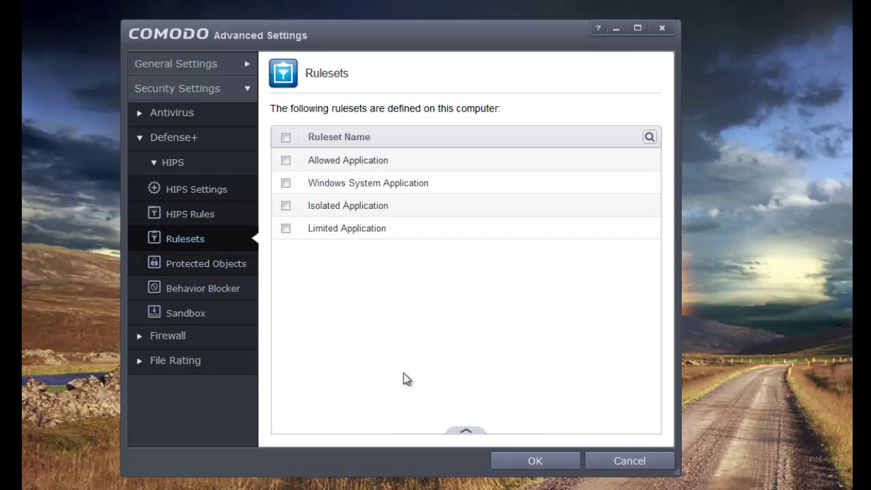
click(454, 431)
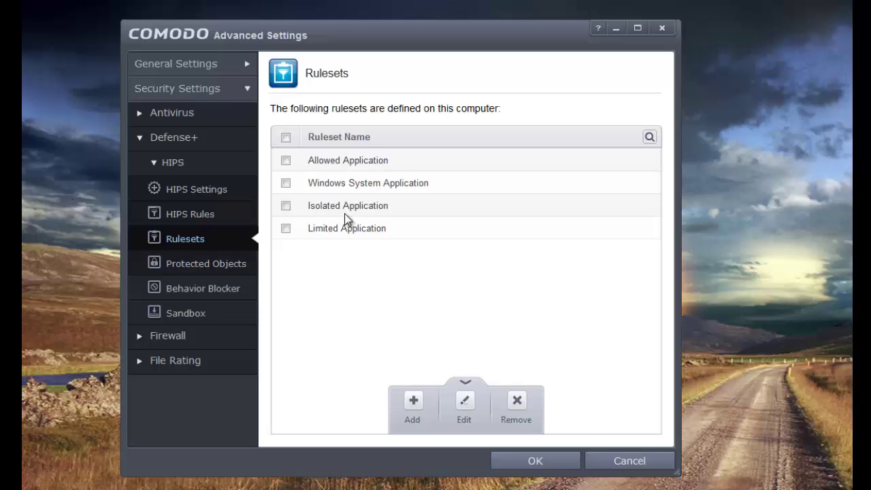
- Browse the Protected Objects tabs and Startup Folders group, then bring up Behavior Blocker
click(213, 267)
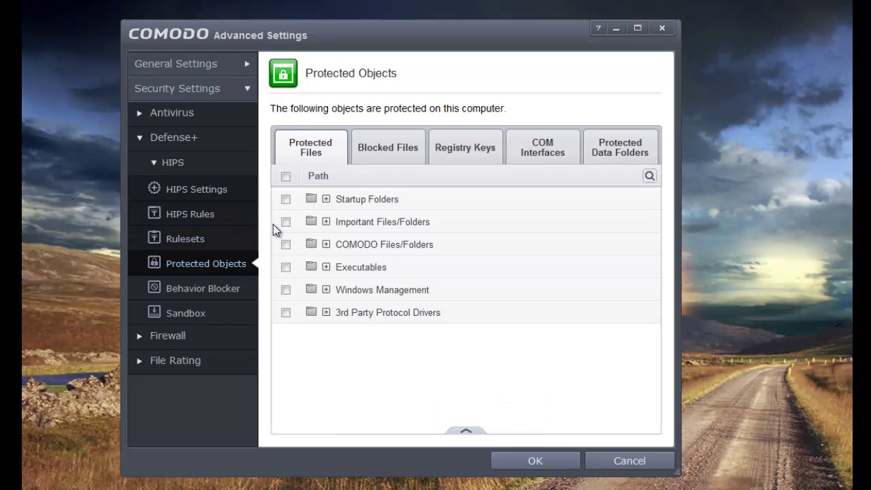
click(385, 160)
click(453, 146)
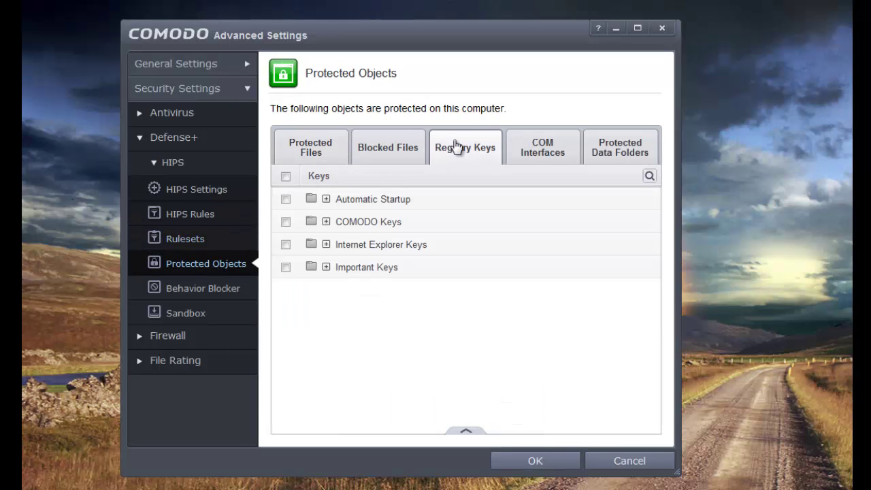
click(529, 150)
click(590, 151)
click(311, 163)
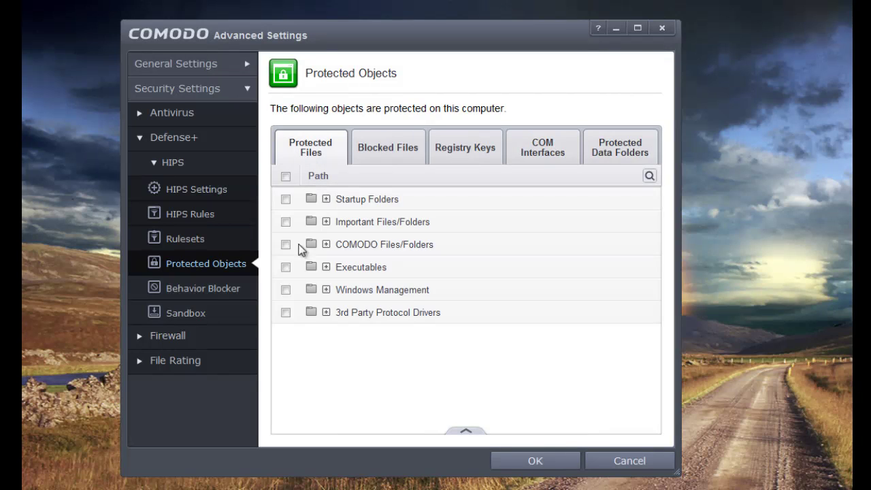
click(325, 243)
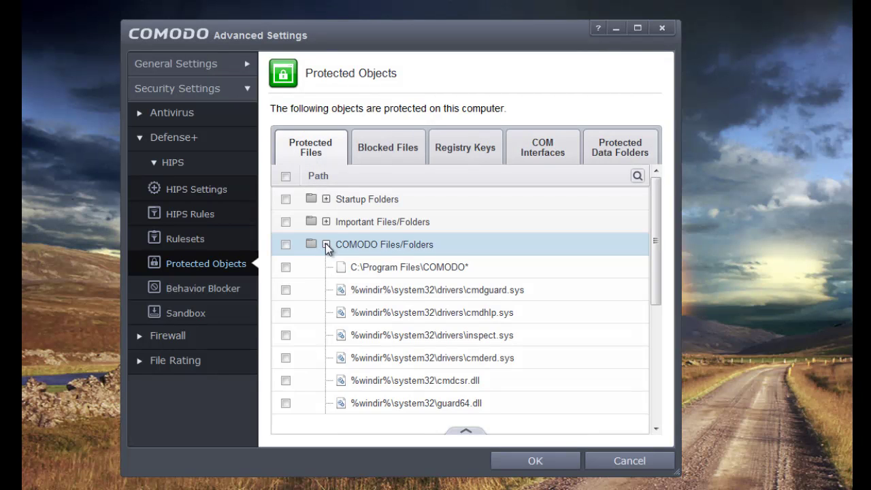
click(325, 244)
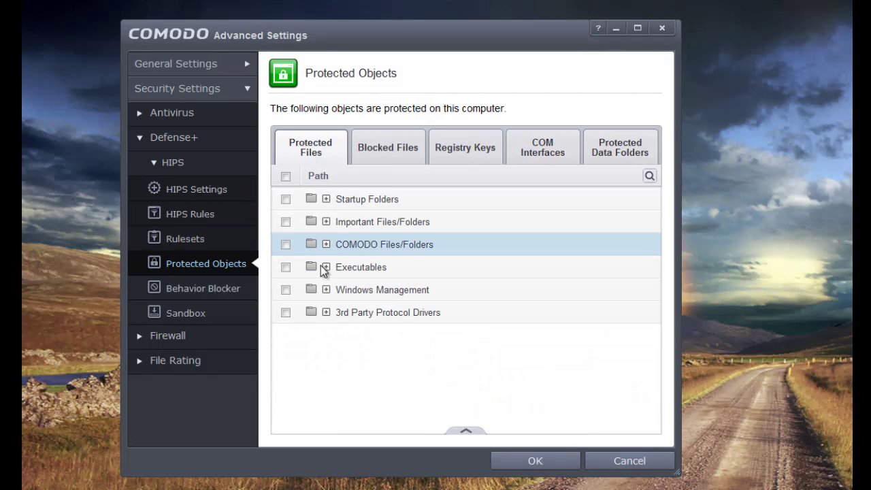
click(326, 199)
click(385, 223)
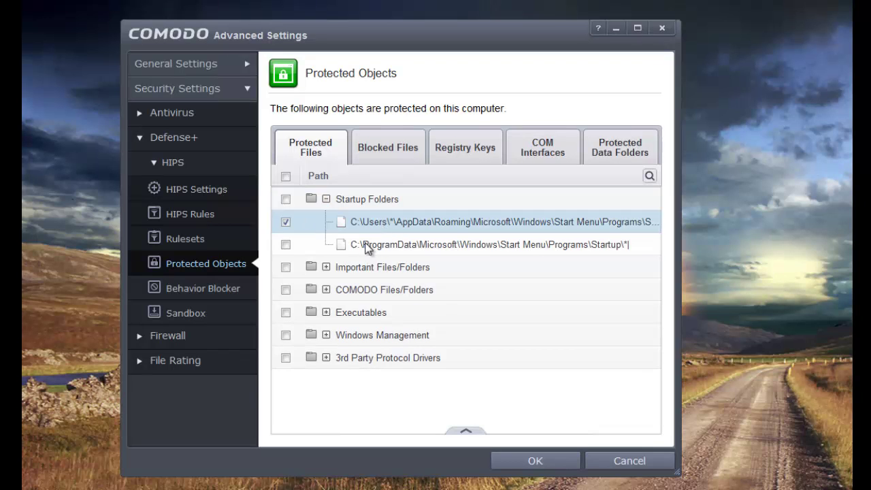
click(366, 247)
click(326, 198)
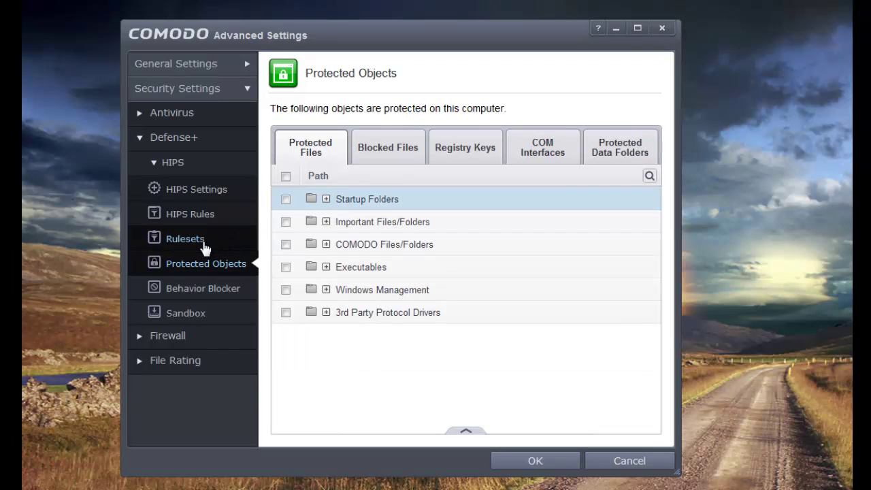
click(189, 292)
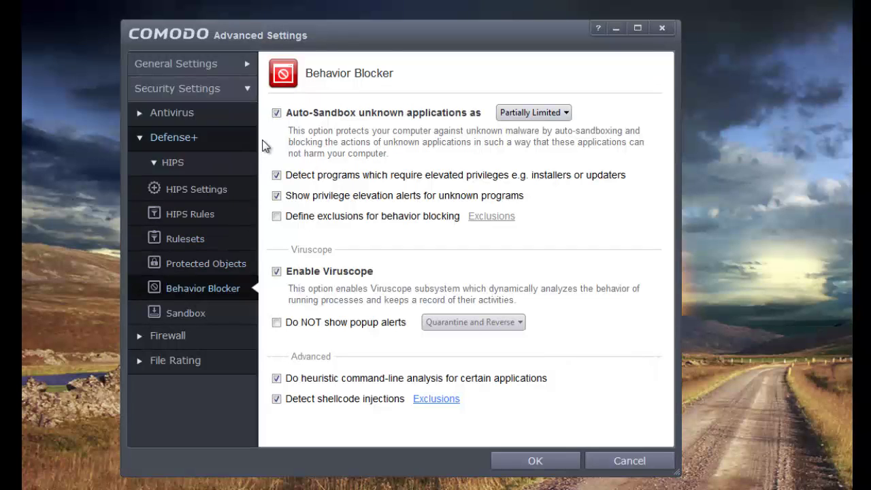
- Choose Fully Virtualized as the auto-sandbox level for unknown applications
click(504, 115)
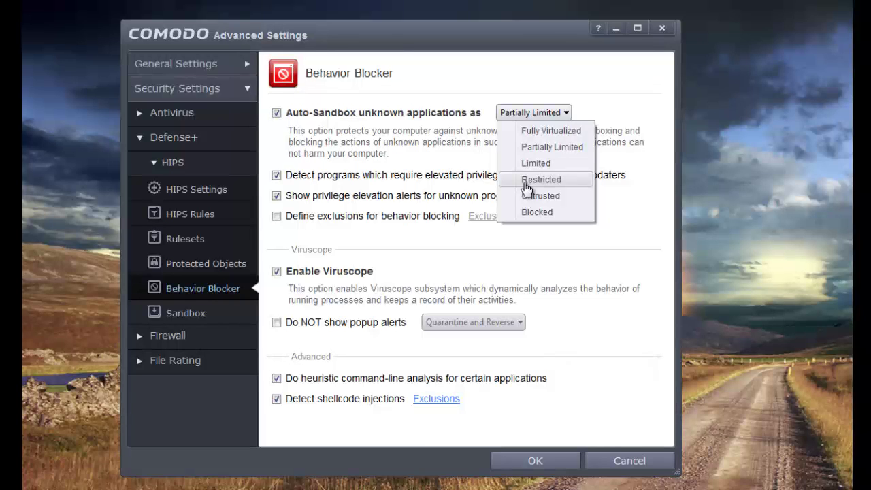
click(528, 146)
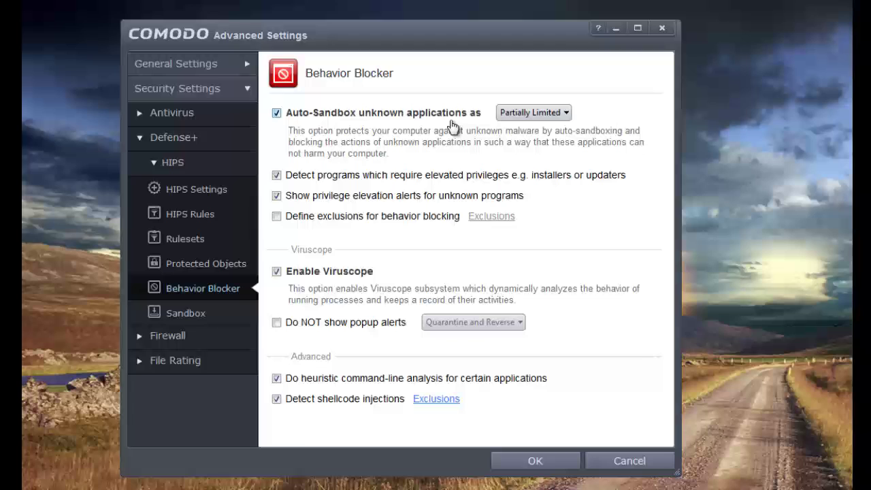
click(512, 118)
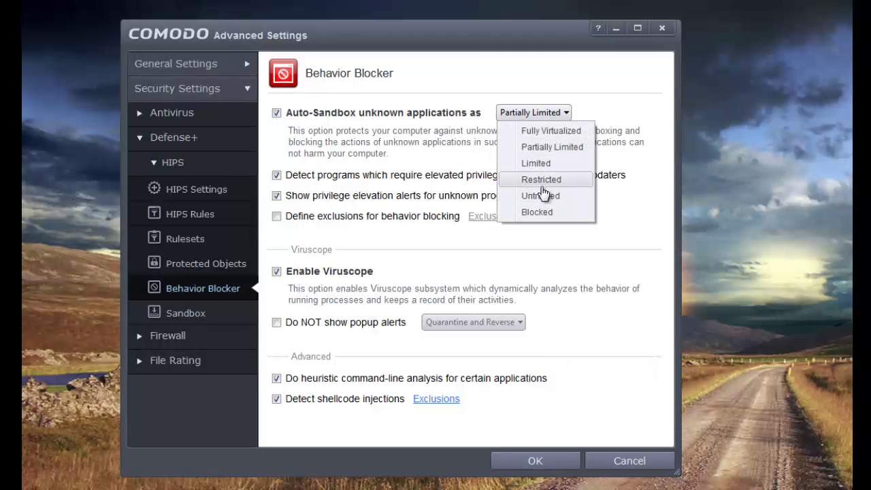
click(446, 138)
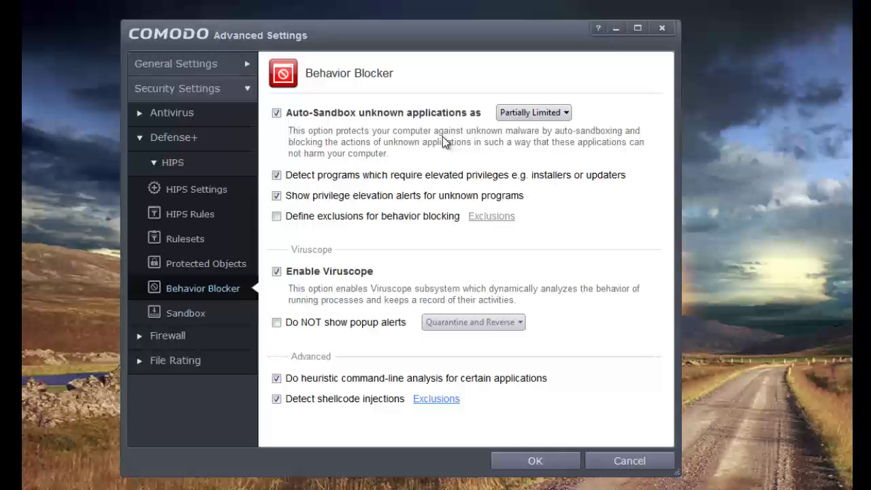
click(526, 123)
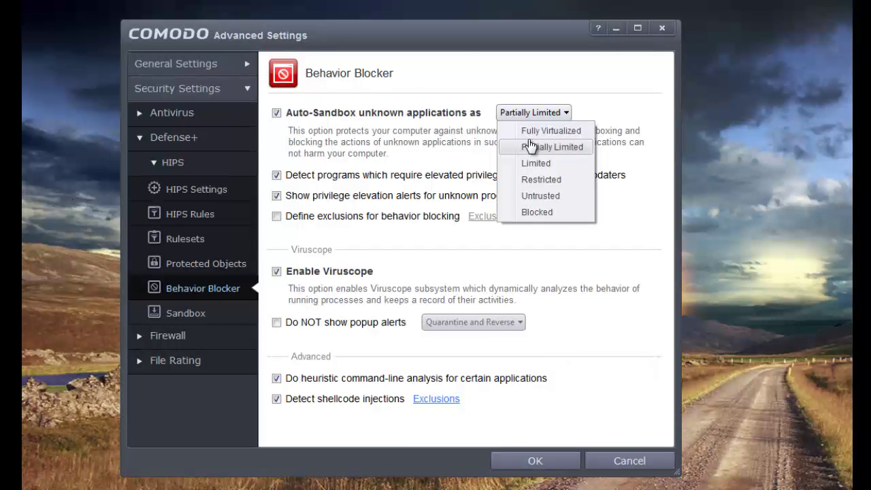
click(529, 130)
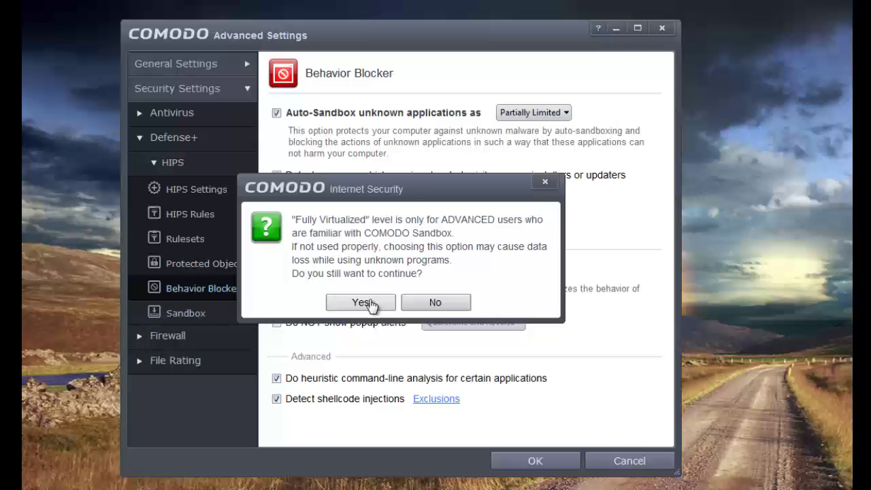
- Decline Fully Virtualized so auto-sandboxing stays Partially Limited, keeping Viruscope enabled
click(434, 302)
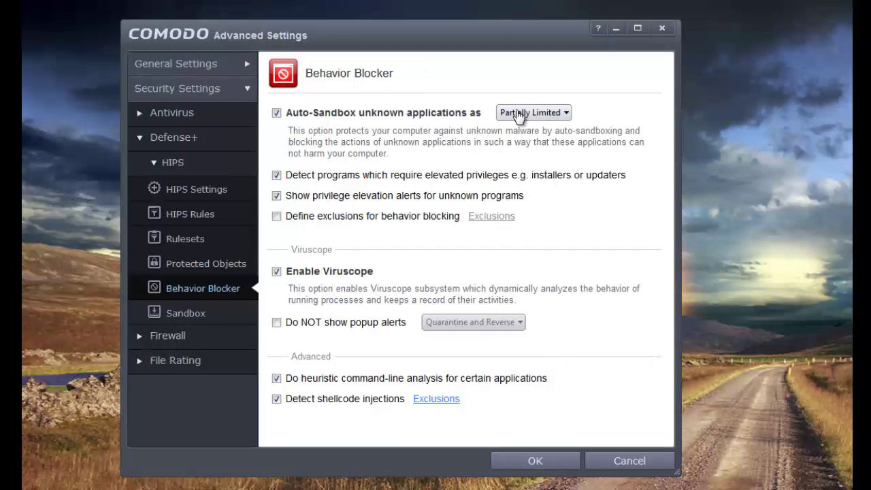
click(547, 117)
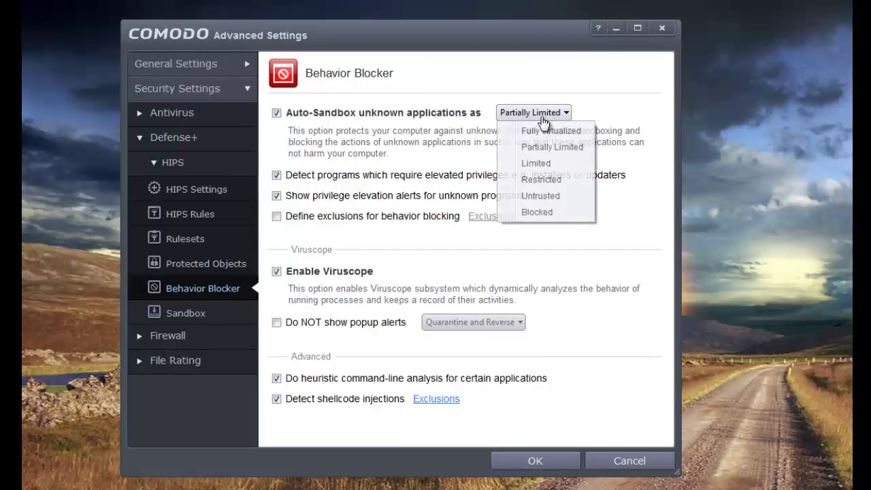
click(477, 131)
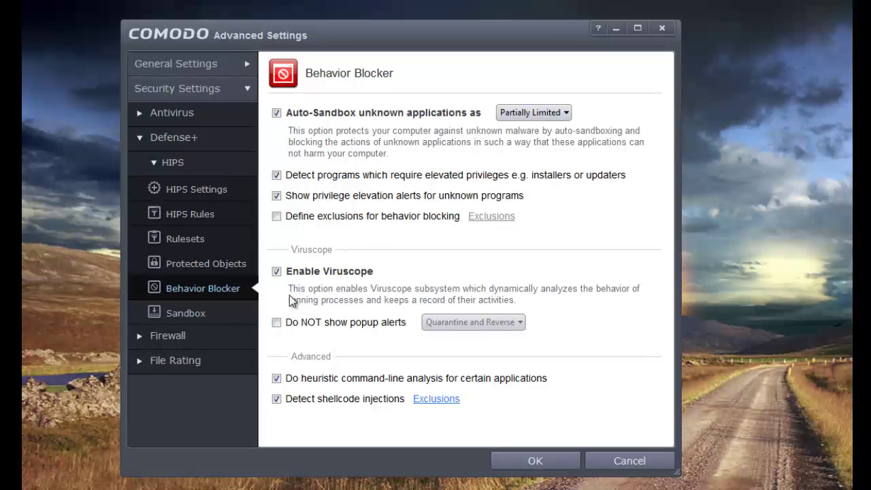
click(339, 276)
click(326, 276)
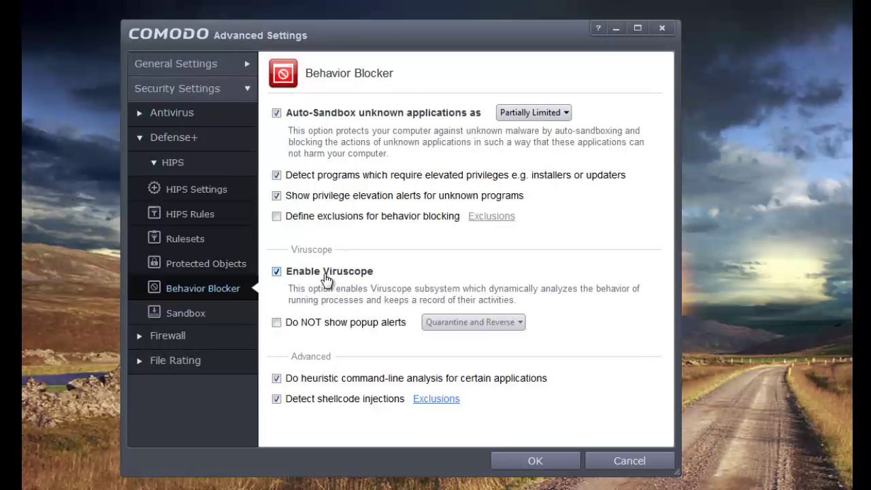
- Go to the main Firewall Settings, confirming the firewall stays in Safe Mode
click(208, 309)
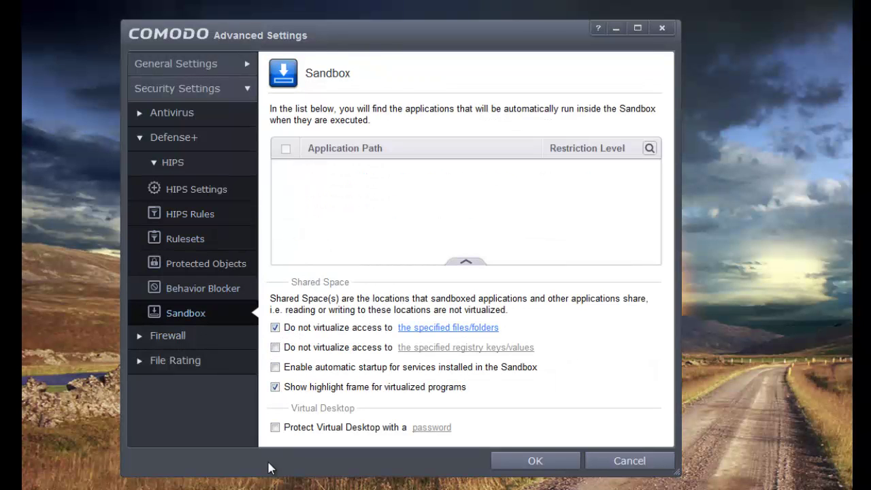
click(179, 336)
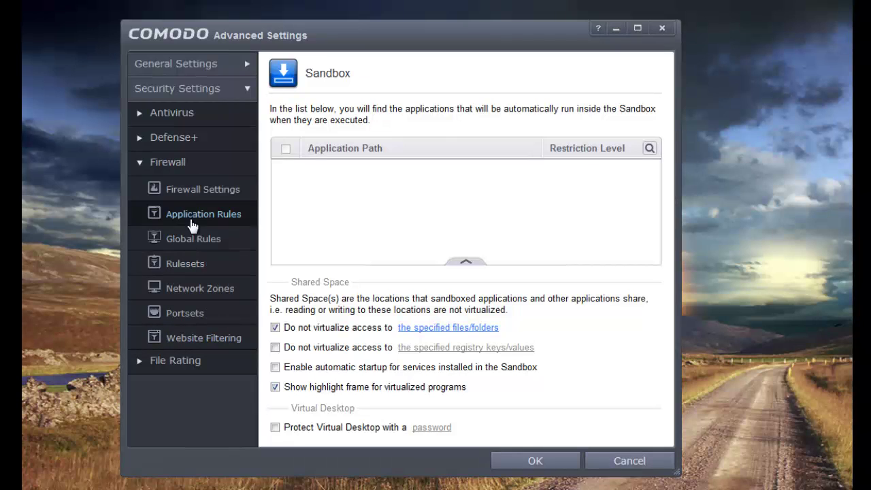
click(196, 190)
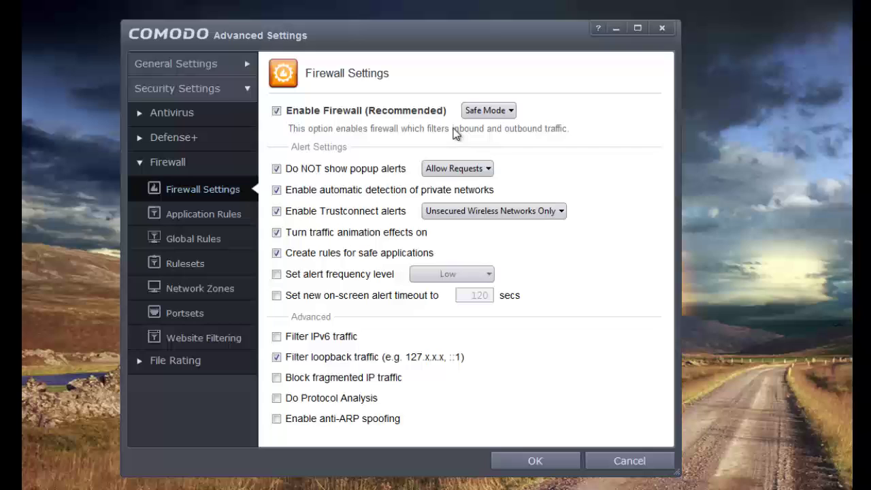
click(483, 111)
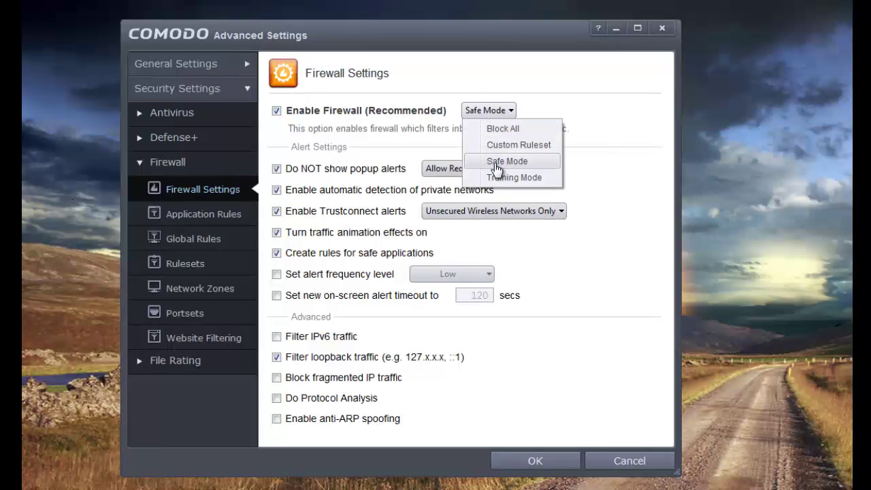
click(383, 151)
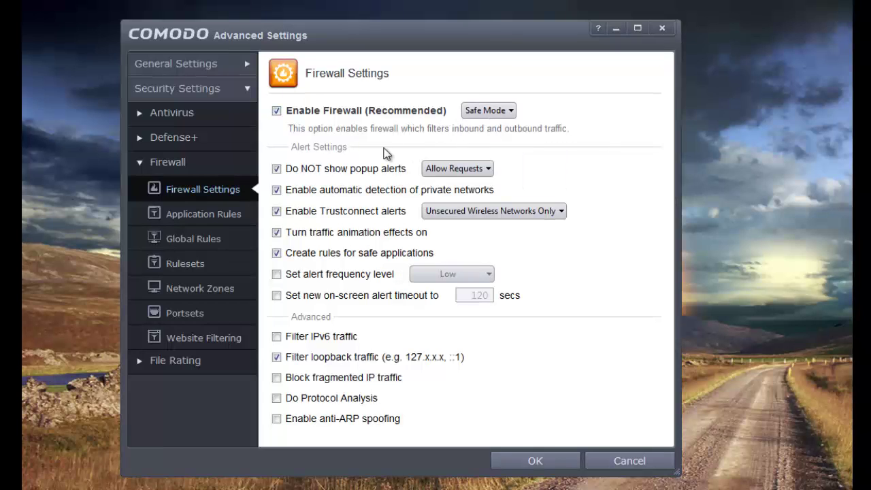
- Untick the firewall's 'Do NOT show popup alerts', leaving the mode on Safe Mode
click(342, 171)
click(324, 174)
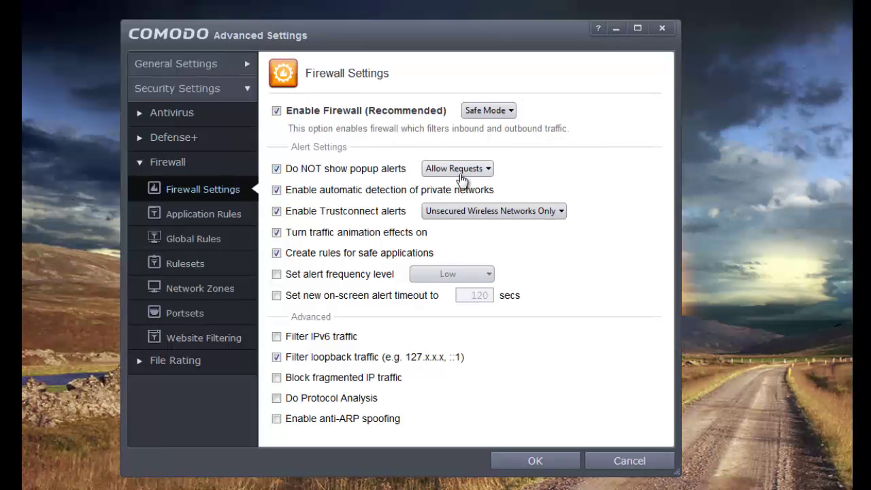
click(361, 176)
click(490, 120)
click(484, 113)
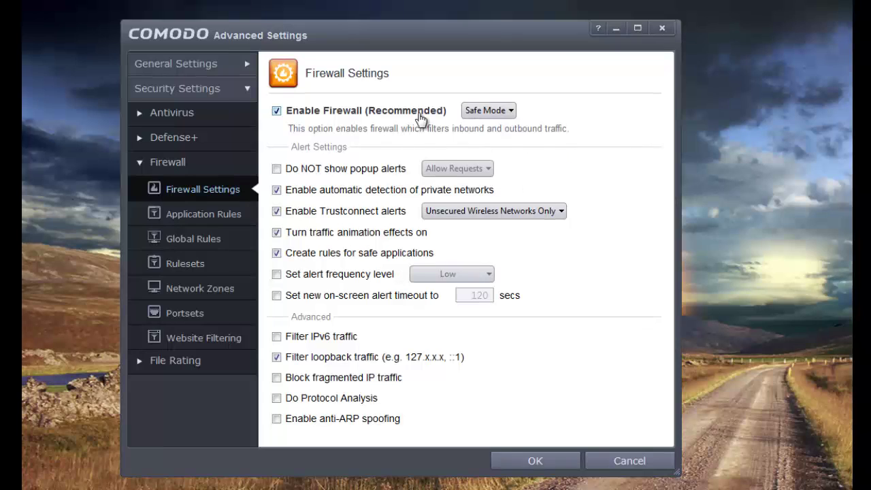
click(474, 112)
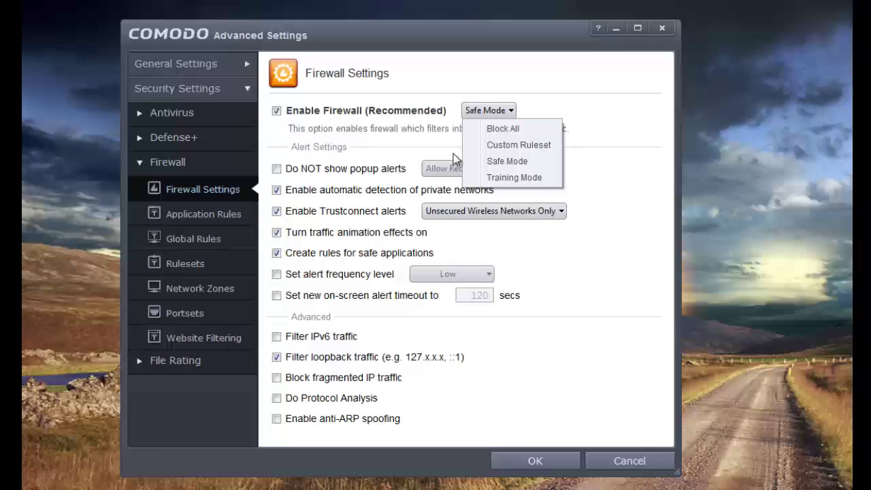
click(473, 160)
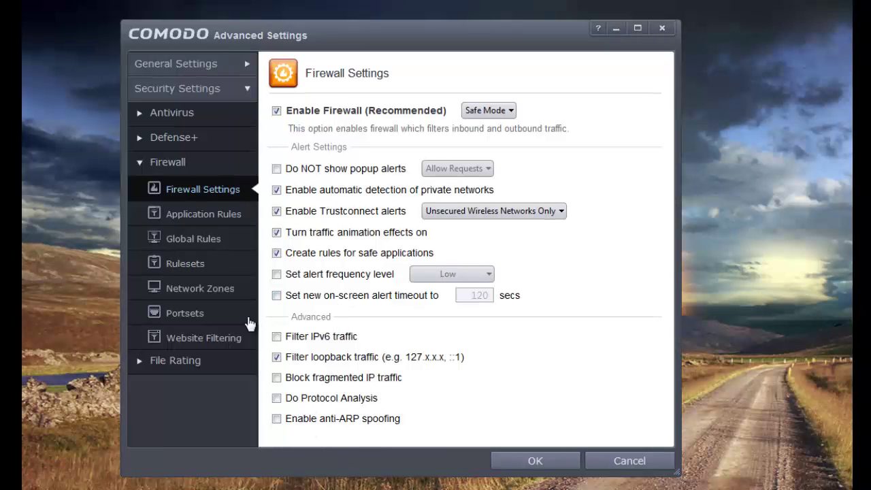
- Inspect the taskhost.exe firewall application rule and close it unchanged
click(209, 219)
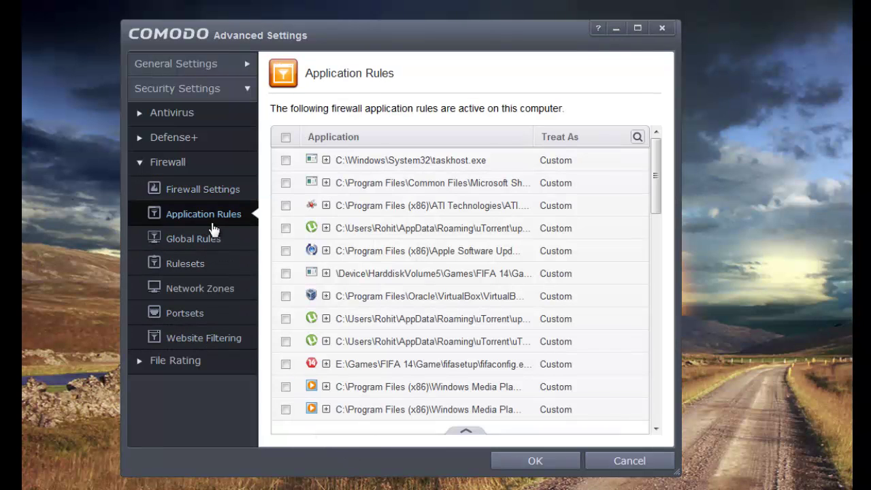
click(558, 162)
right_click(558, 162)
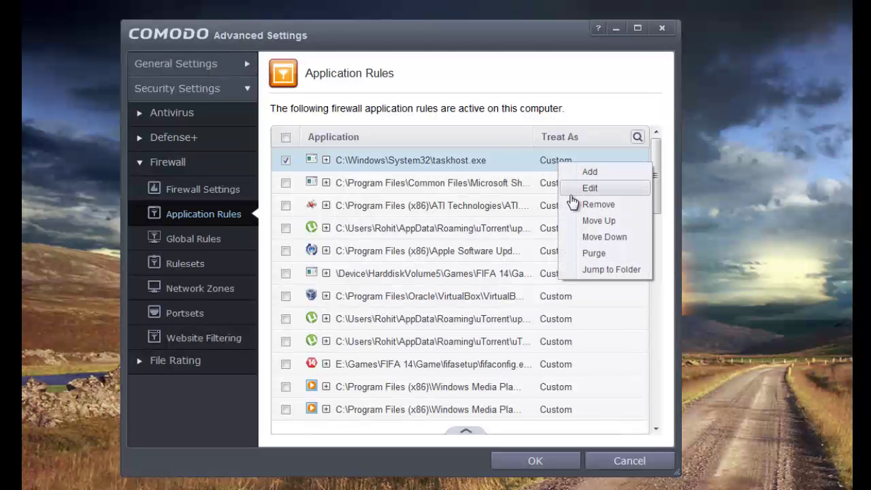
click(578, 187)
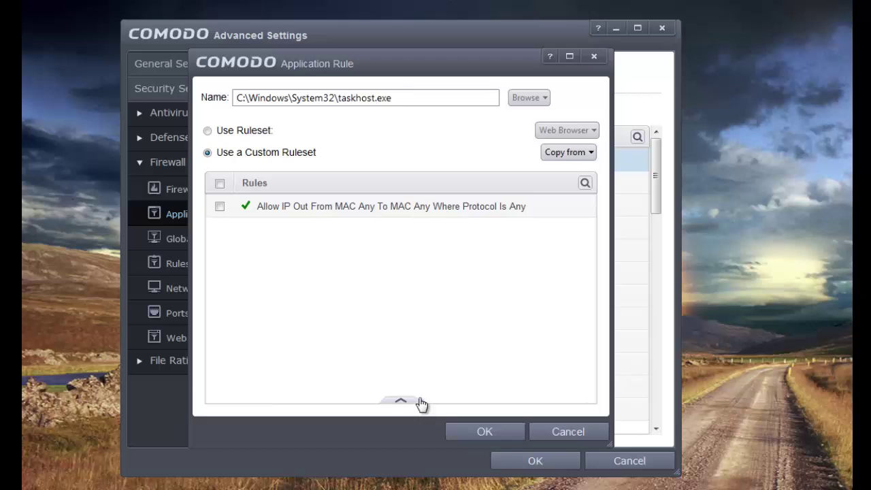
click(539, 436)
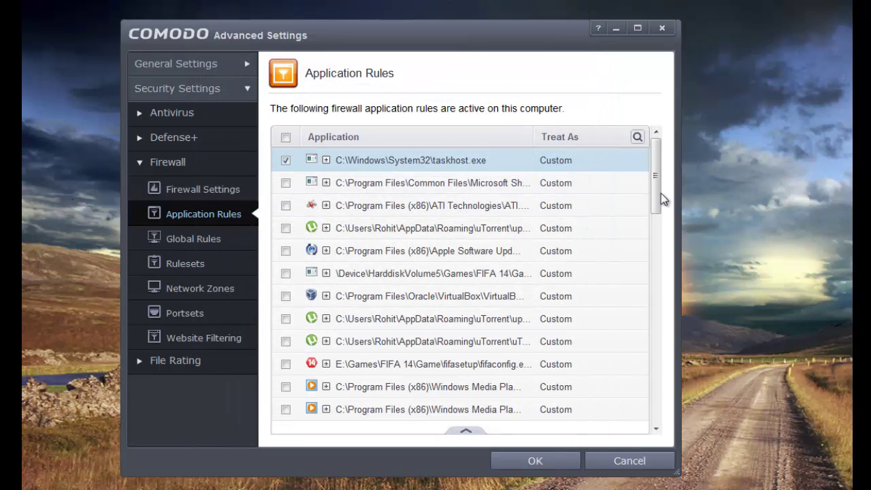
drag(655, 173, 630, 119)
- Review the global rules and the Web Browser ruleset, then bring up Network Zones
click(194, 239)
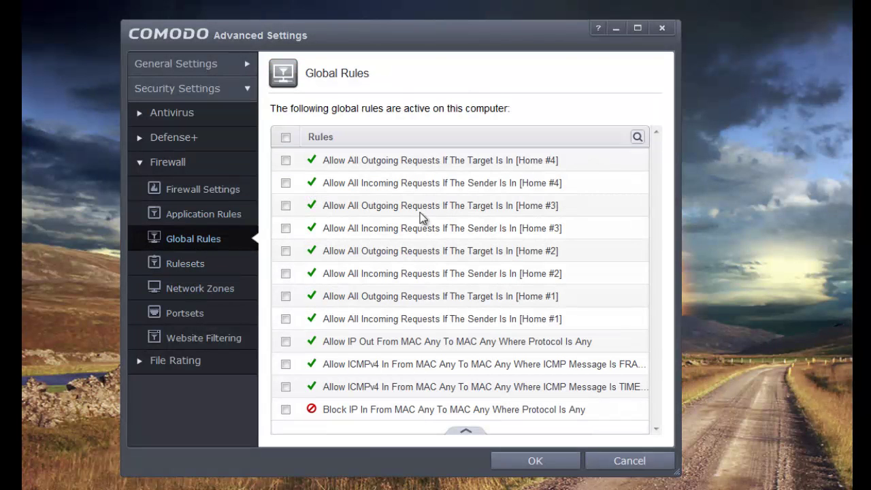
click(223, 267)
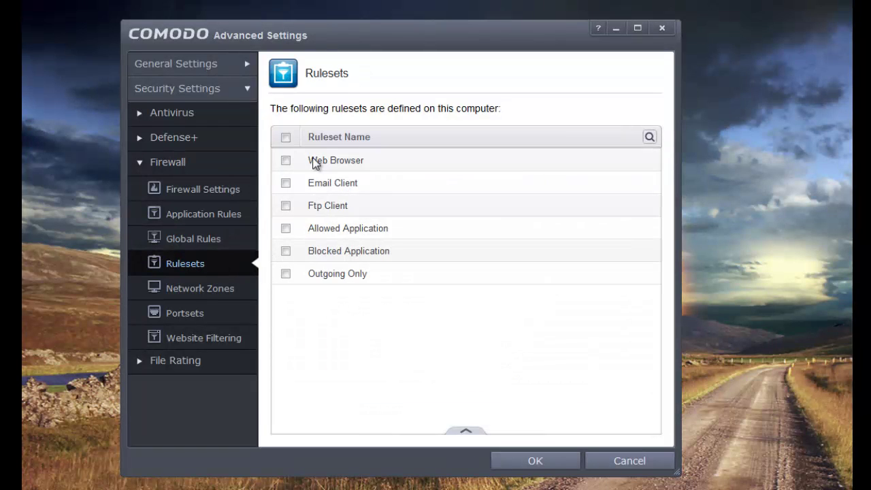
click(203, 219)
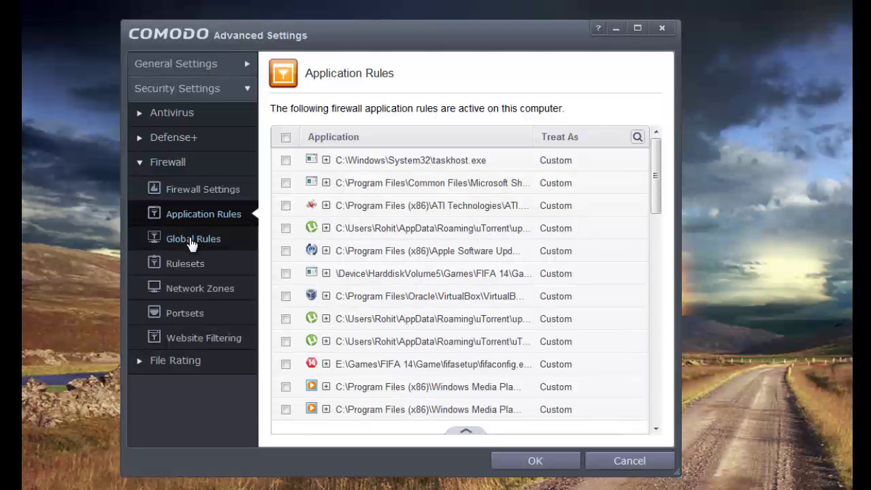
click(197, 266)
click(346, 163)
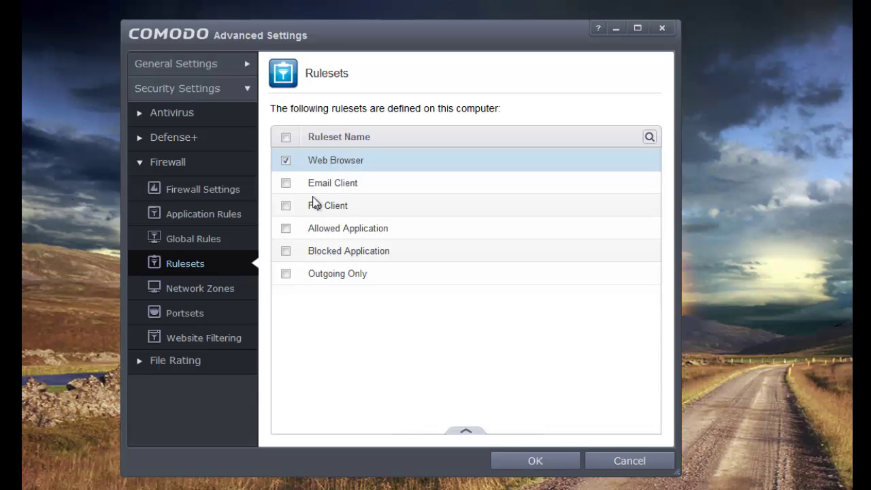
click(189, 293)
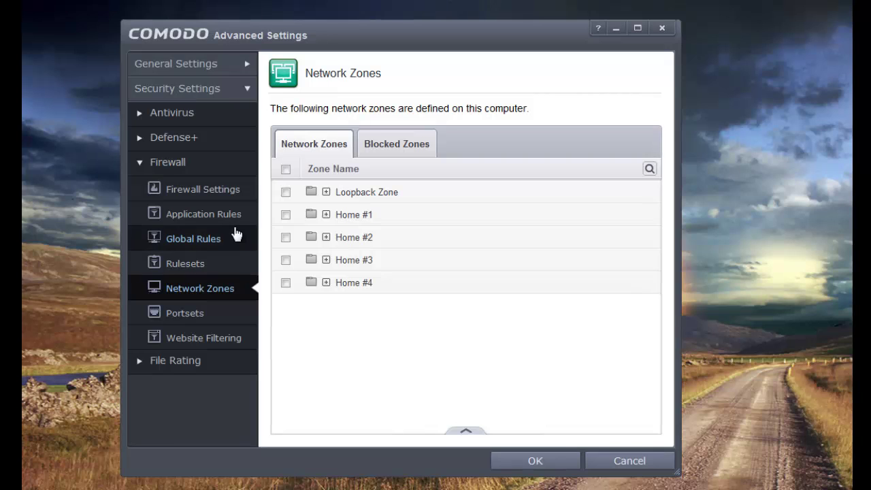
- Open Website Filtering and inspect the Blocked Sites rule, cancelling without changes
click(213, 314)
click(211, 338)
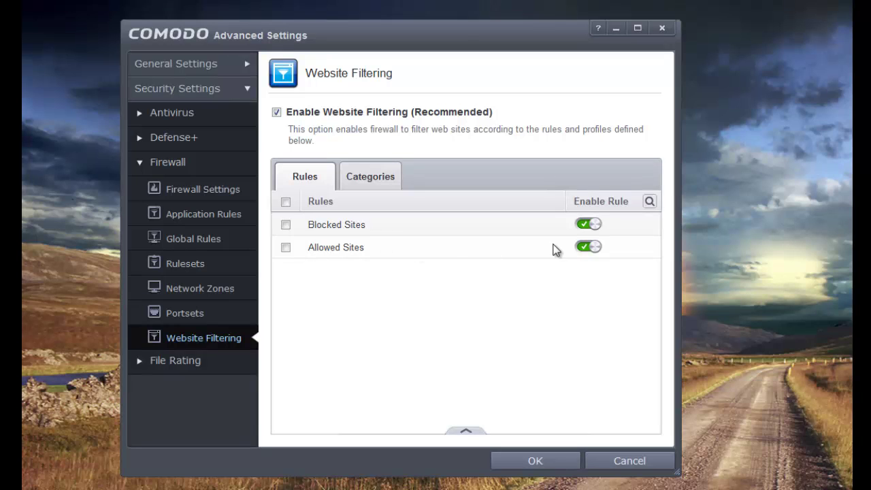
mouse_move(458, 425)
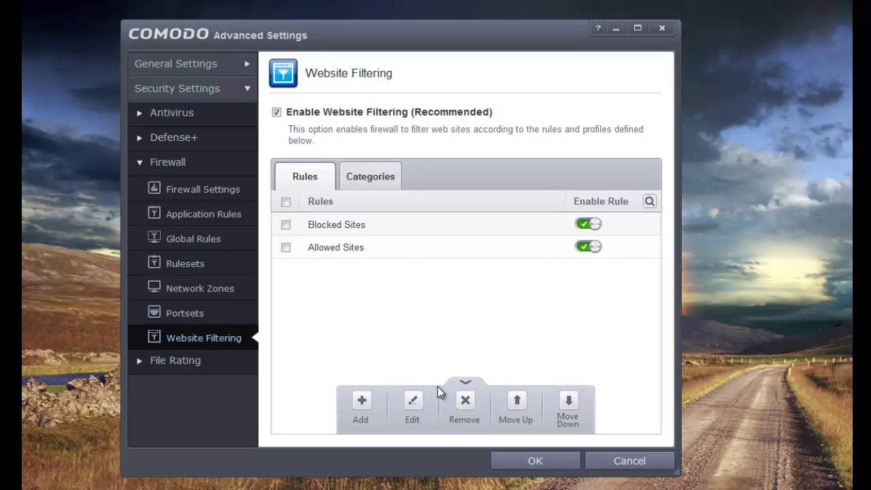
click(413, 403)
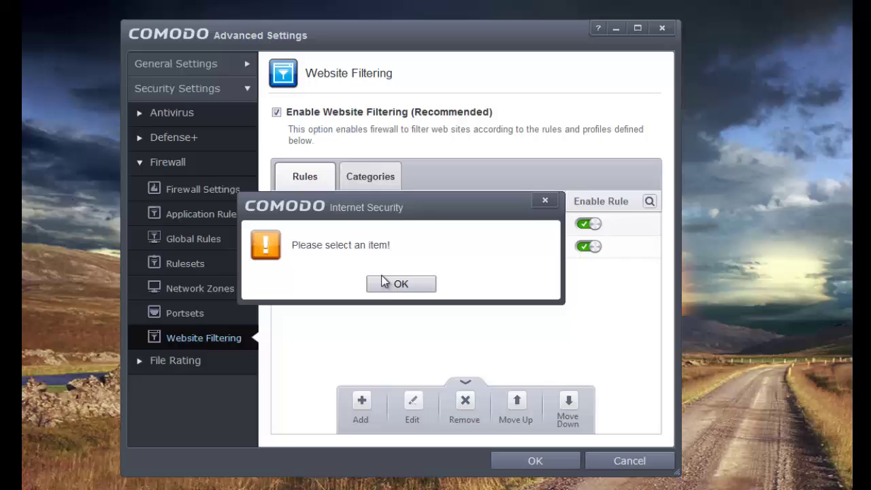
click(383, 283)
click(300, 224)
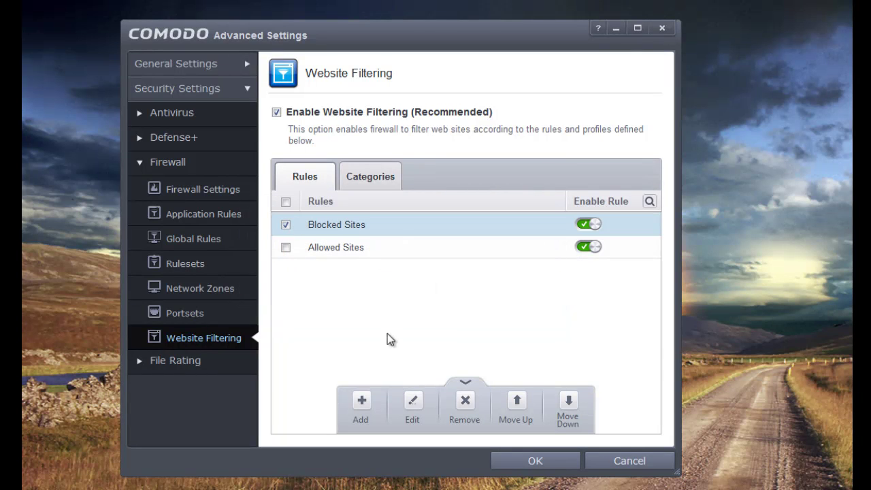
click(413, 407)
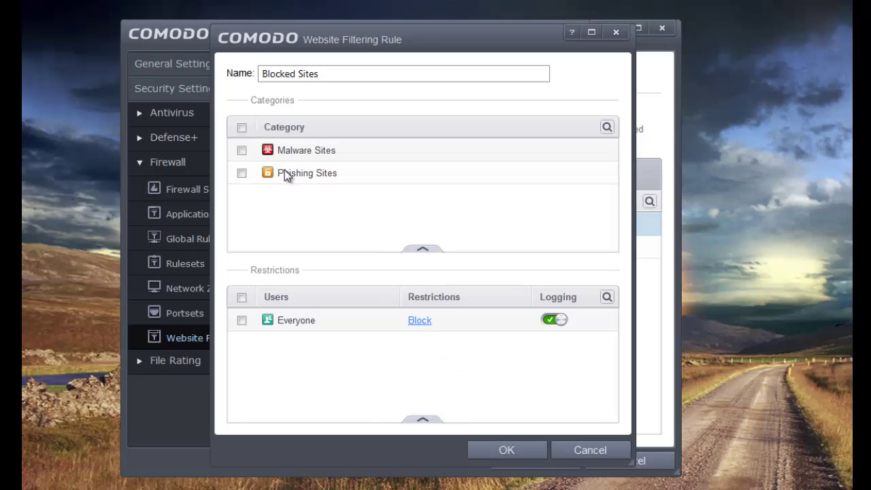
click(578, 451)
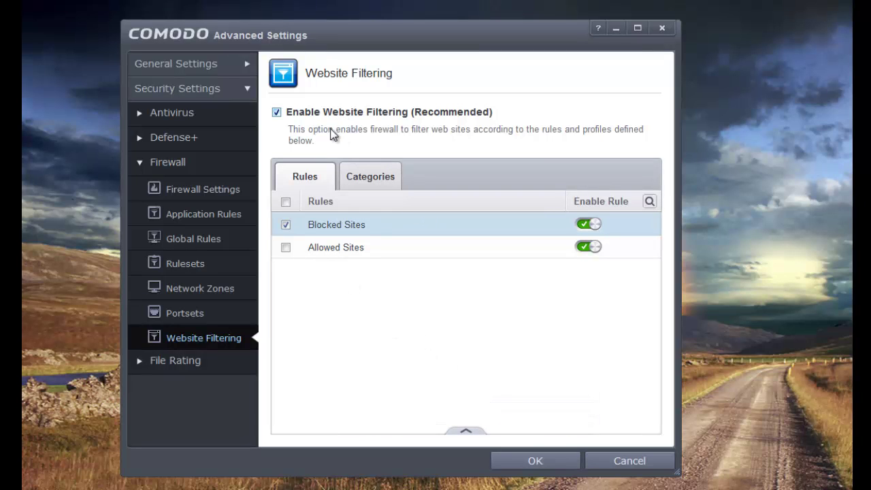
- Check File Rating Settings and the Trusted Files list, ending on File Rating Settings
click(208, 364)
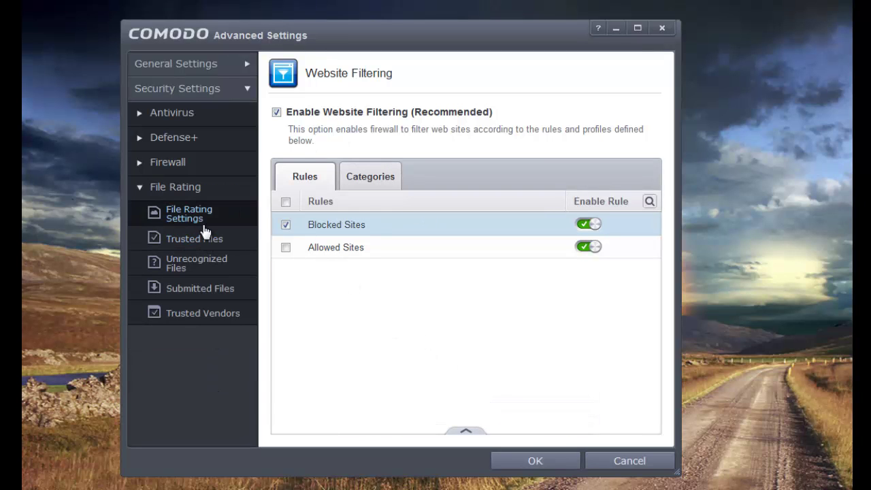
click(202, 223)
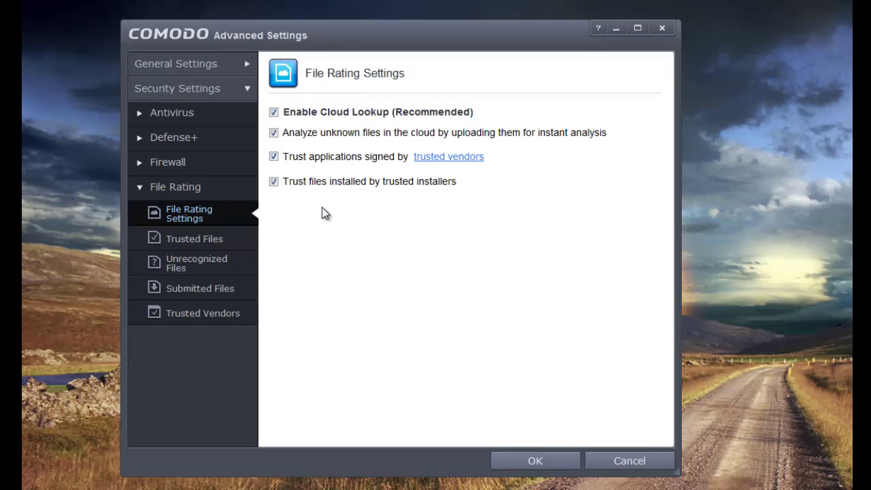
click(227, 240)
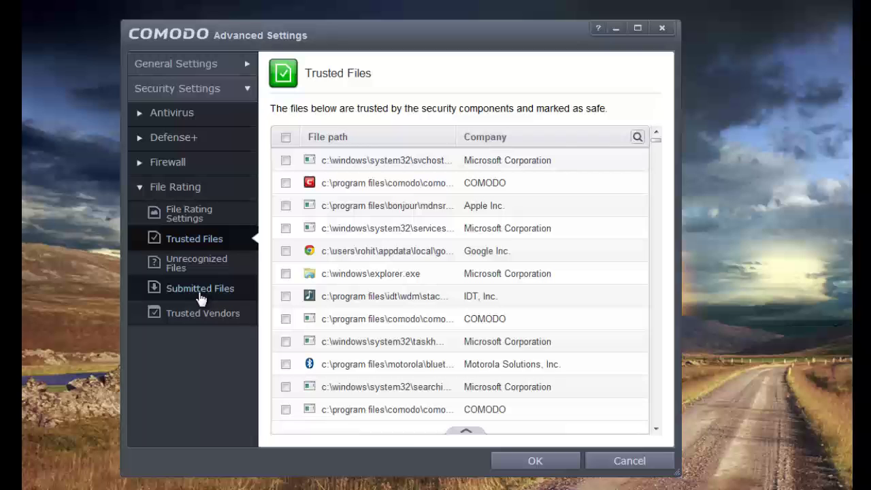
click(201, 216)
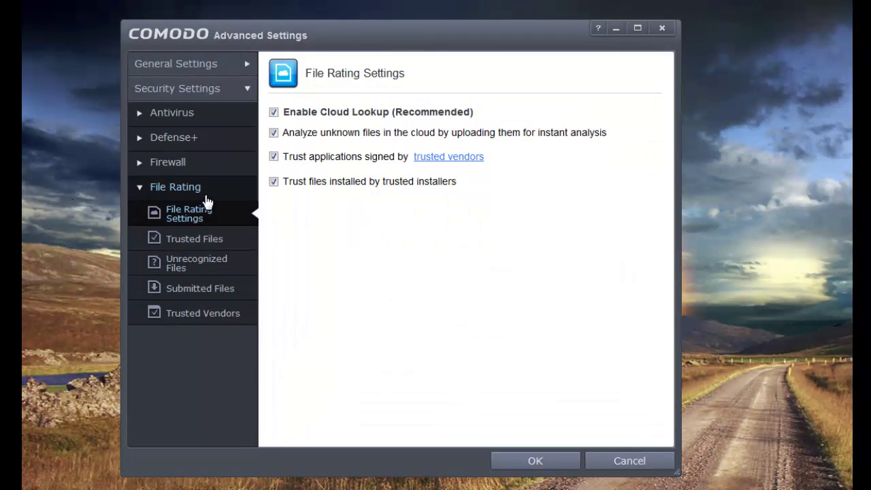
click(176, 188)
click(207, 196)
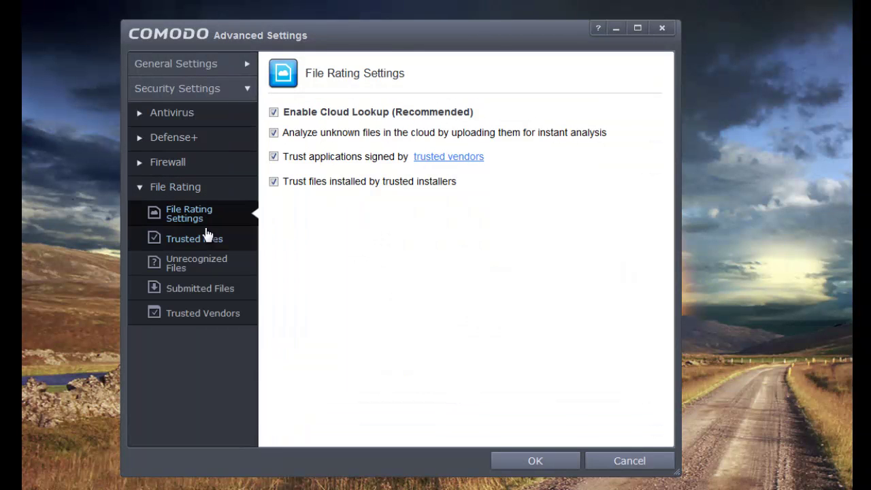
click(208, 235)
click(209, 214)
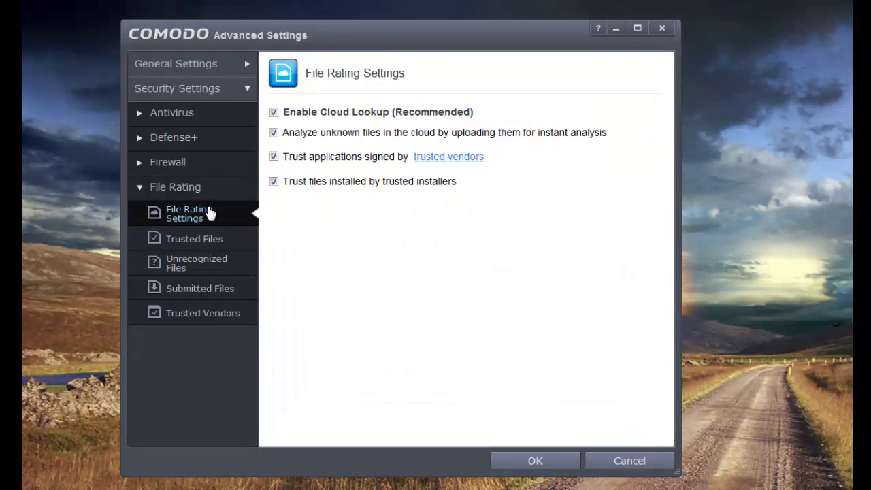
- Apply the Advanced Settings changes and close the dialog, returning to the Secure home screen
click(535, 465)
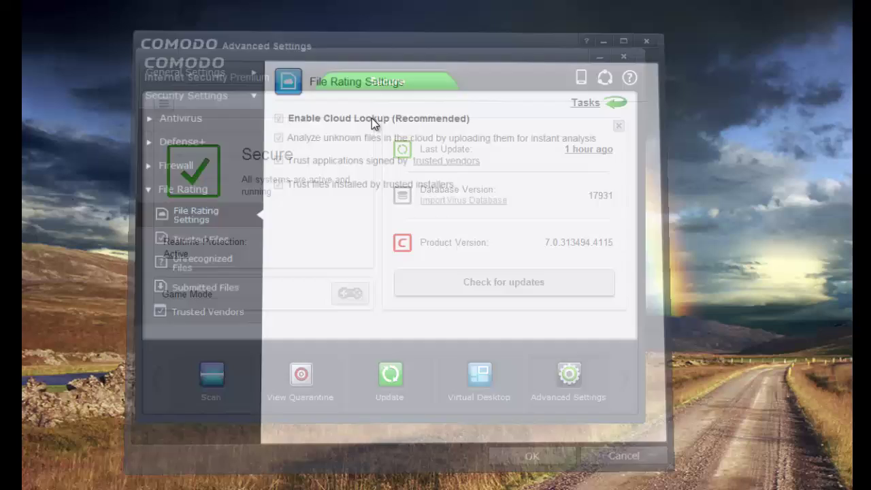